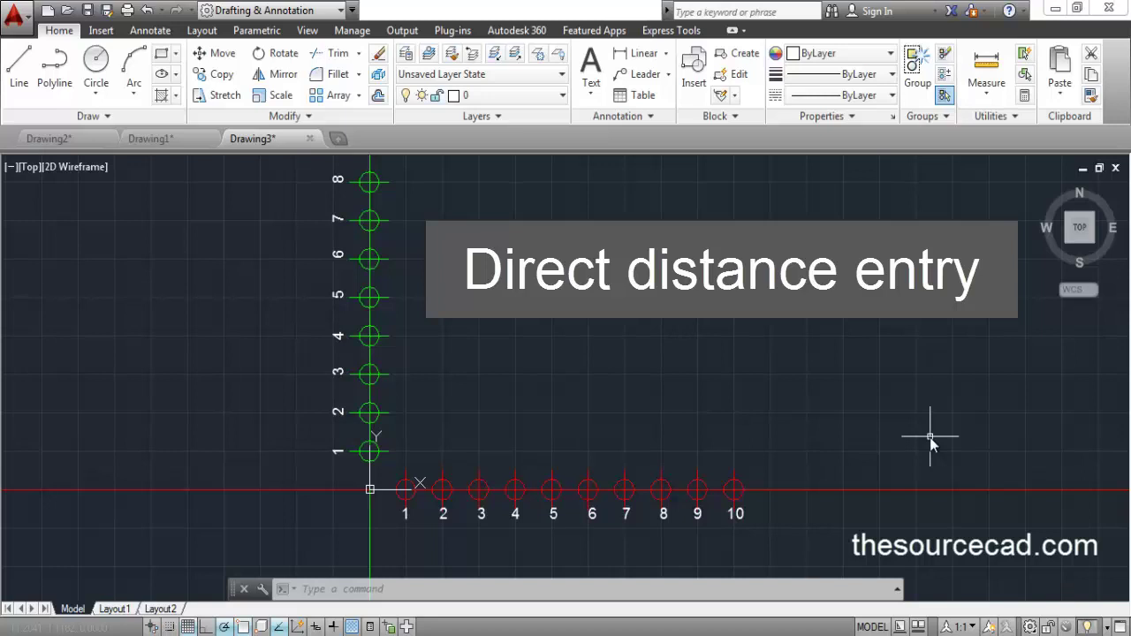
Step: Draw connected line segments of 5, 2 and 3 units using direct distance entry
{"action": "left_click", "coordinate": [19, 71]}
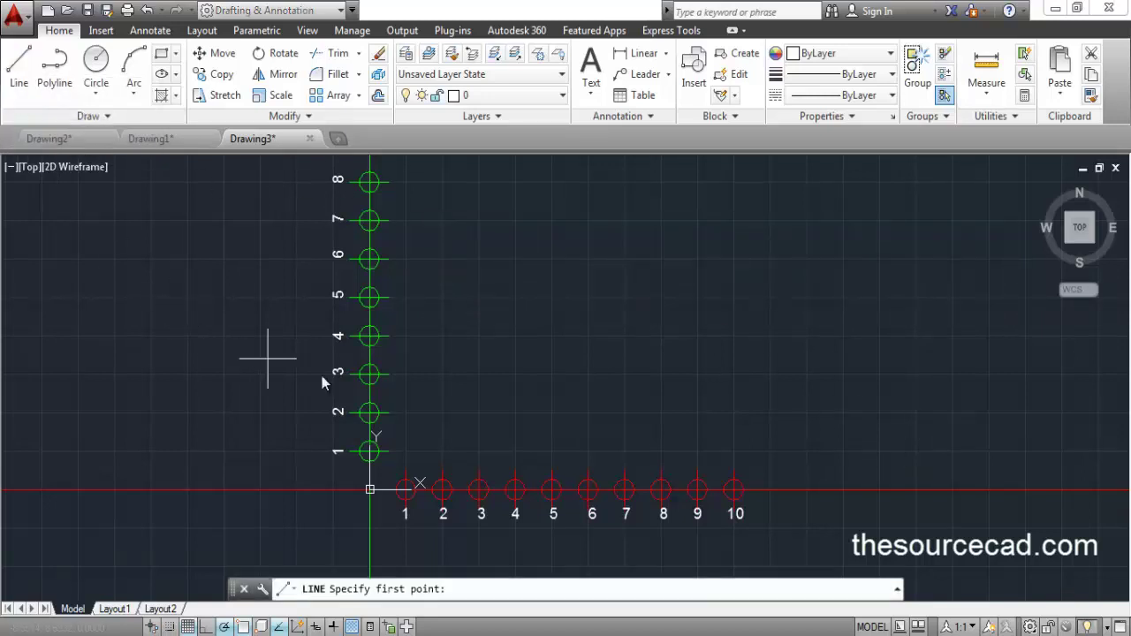
{"action": "left_click", "coordinate": [489, 364]}
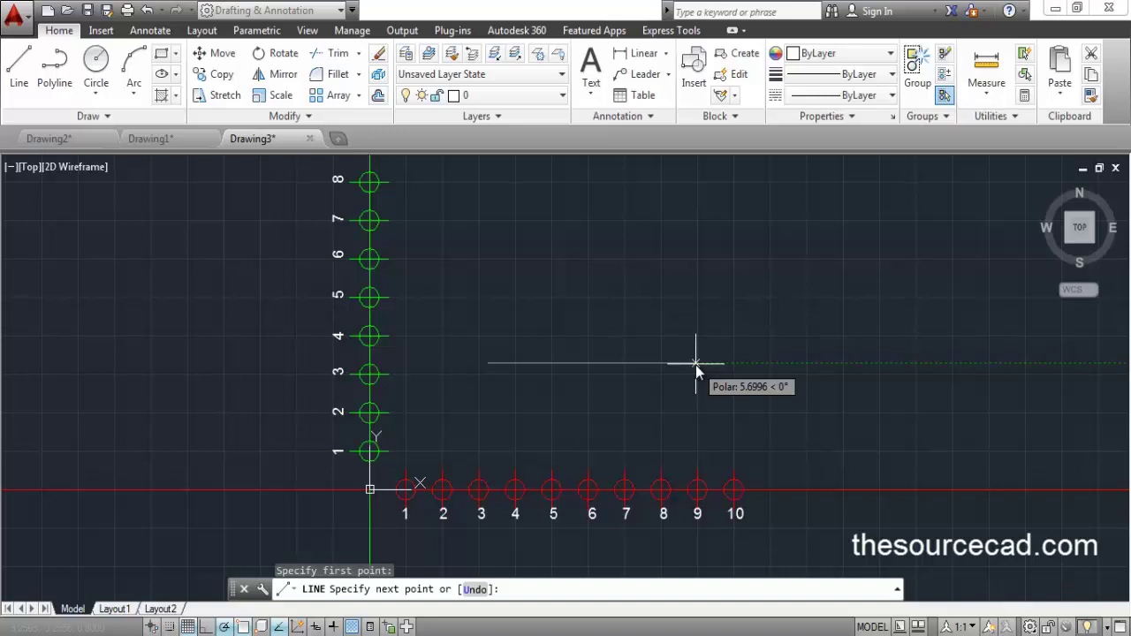
{"action": "type", "text": "5"}
{"action": "key", "text": "Return"}
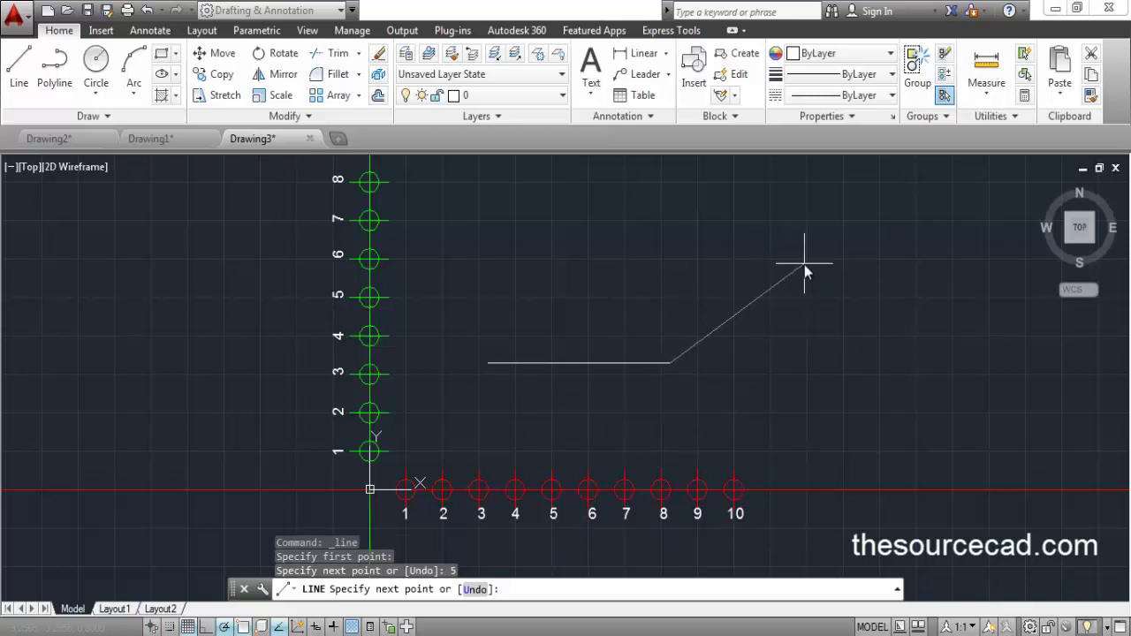
{"action": "type", "text": "2"}
{"action": "key", "text": "Return"}
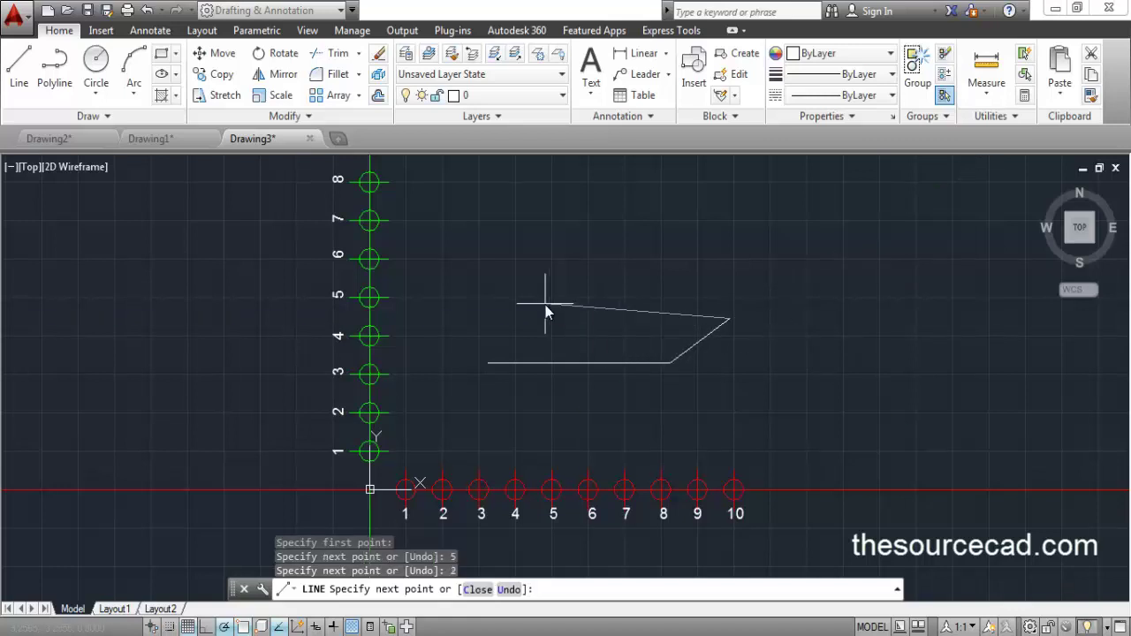
{"action": "type", "text": "3"}
{"action": "key", "text": "Return"}
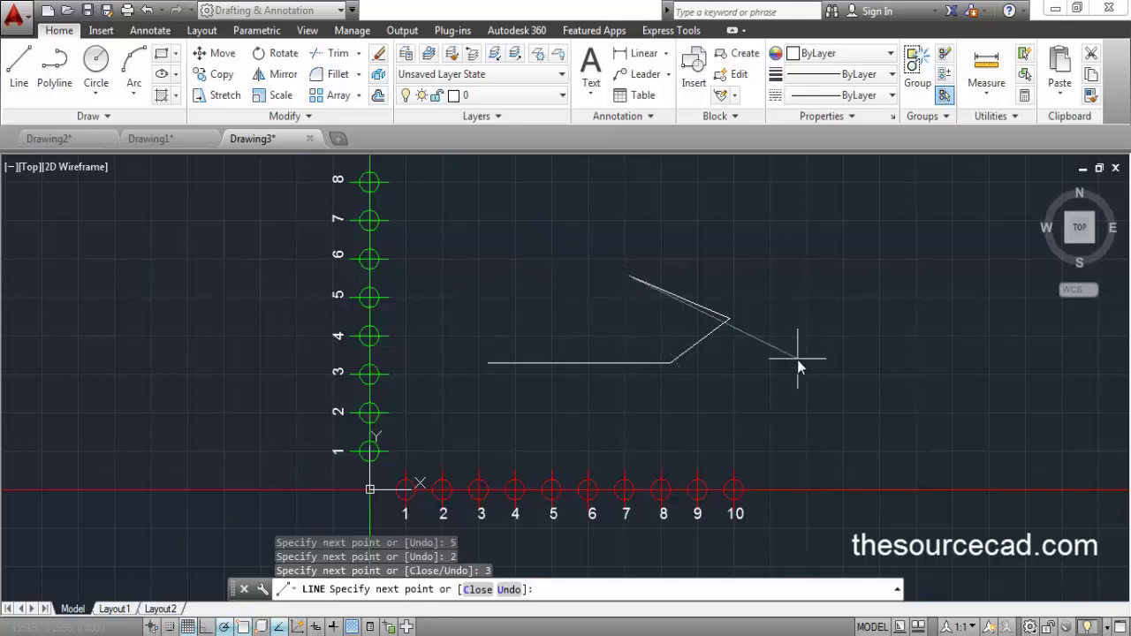
{"action": "key", "text": "Return"}
Step: Window-select the three lines and erase them
{"action": "left_click", "coordinate": [479, 233]}
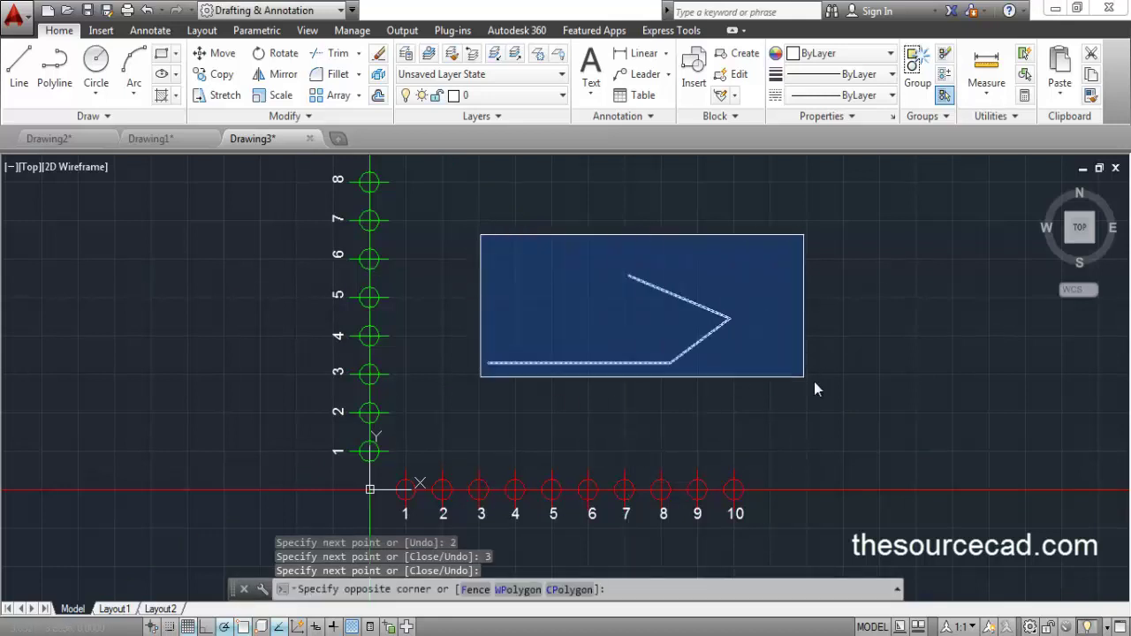
{"action": "left_click", "coordinate": [852, 395]}
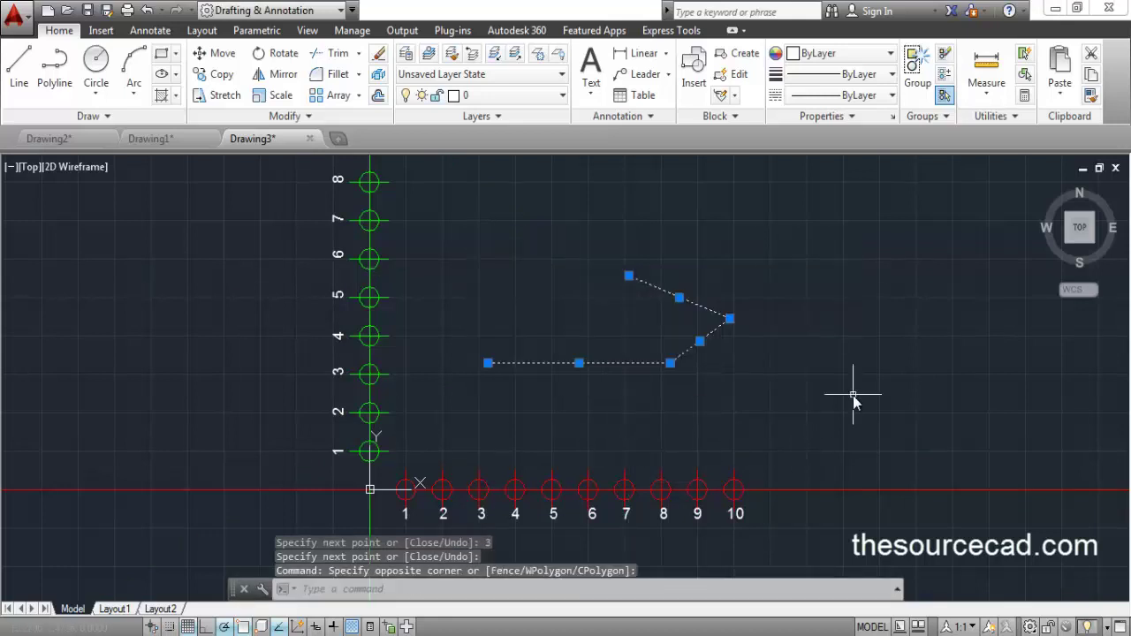
{"action": "key", "text": "Delete"}
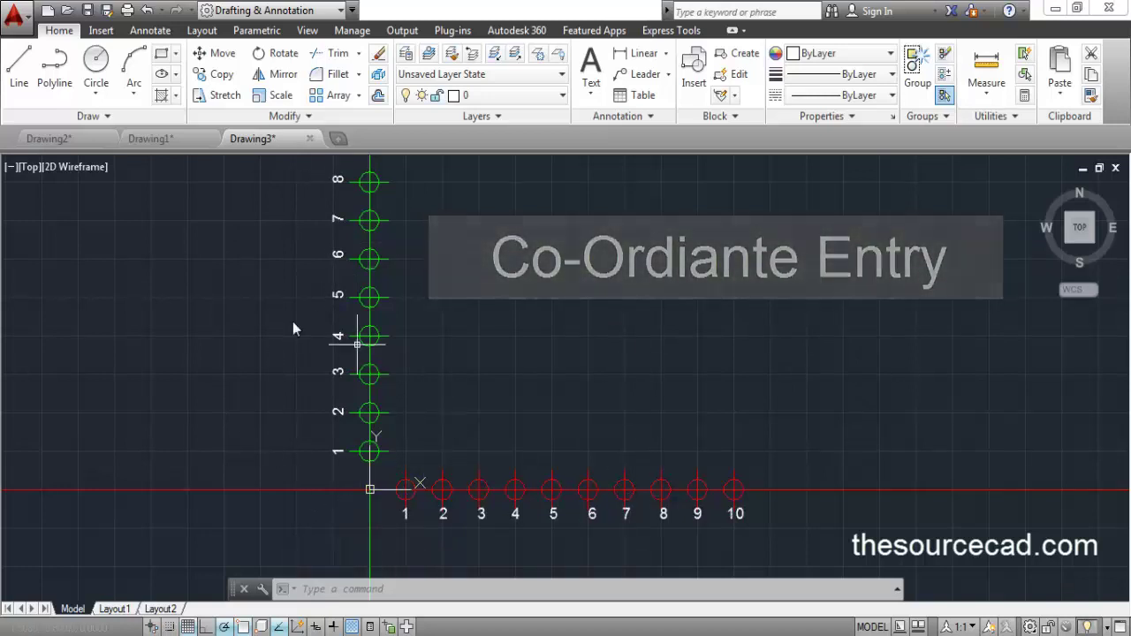
Step: Draw a line through absolute points 2,3, 5,6 and 3,-4
{"action": "left_click", "coordinate": [18, 66]}
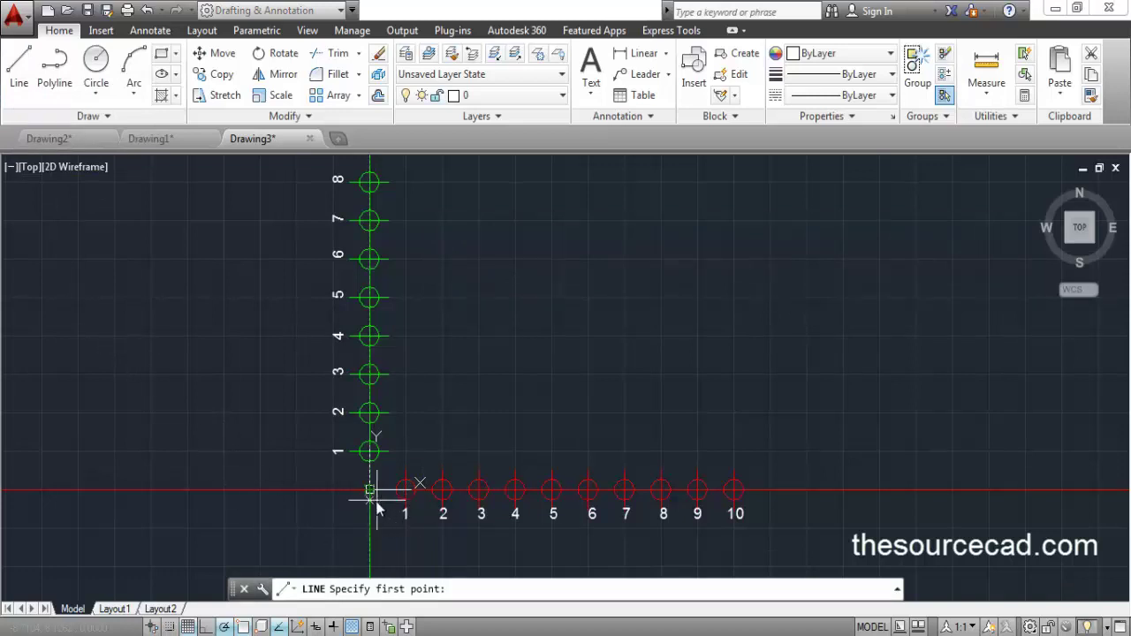
{"action": "left_click", "coordinate": [371, 492]}
{"action": "type", "text": "2,3"}
{"action": "key", "text": "Return"}
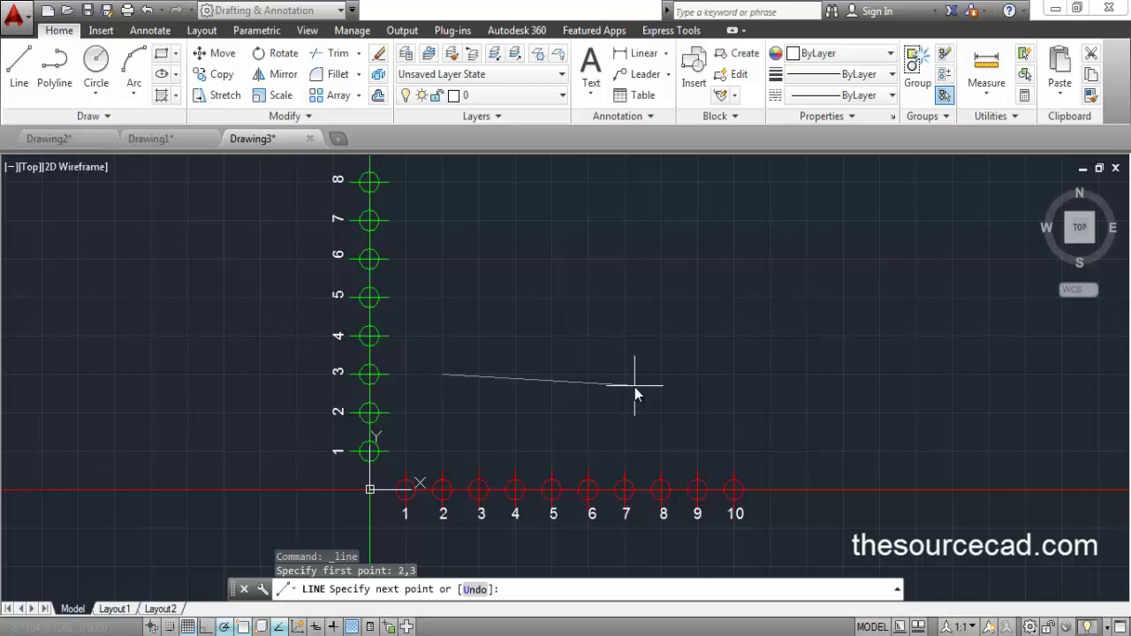
{"action": "type", "text": "5,6"}
{"action": "key", "text": "Return"}
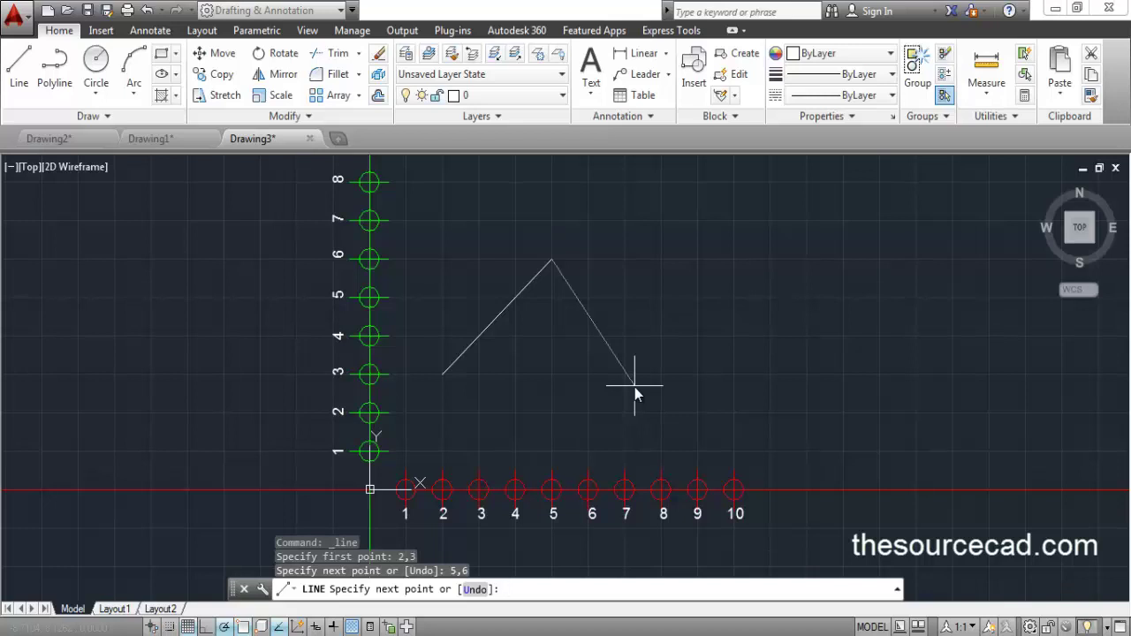
{"action": "middle_click_drag", "start_coordinate": [609, 462], "coordinate": [621, 412]}
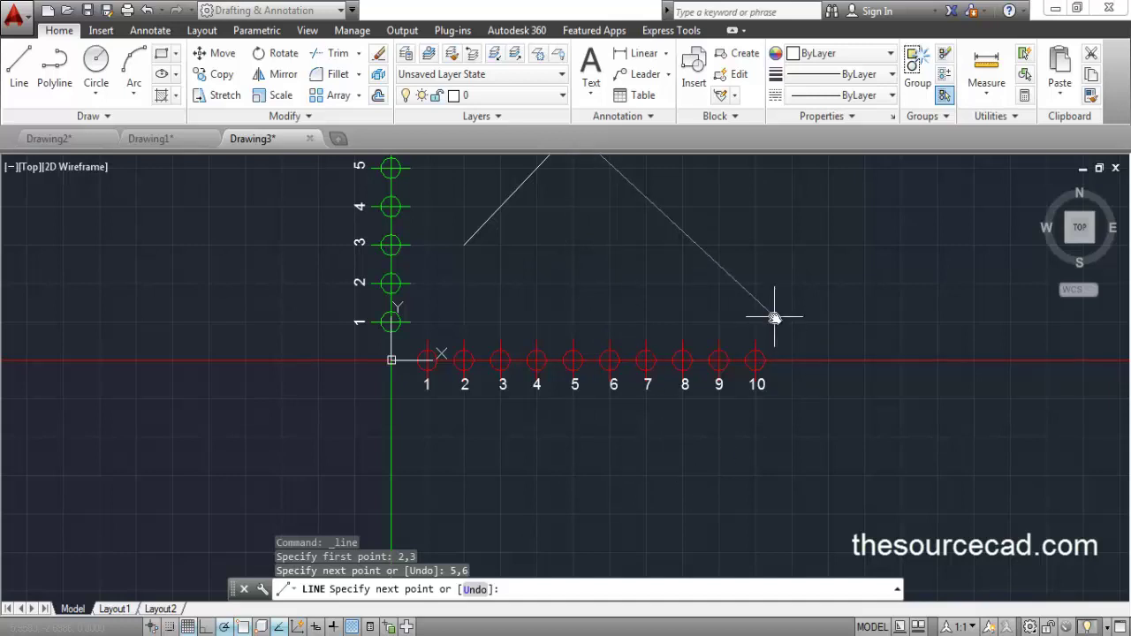
{"action": "type", "text": "3,-4"}
{"action": "key", "text": "Return"}
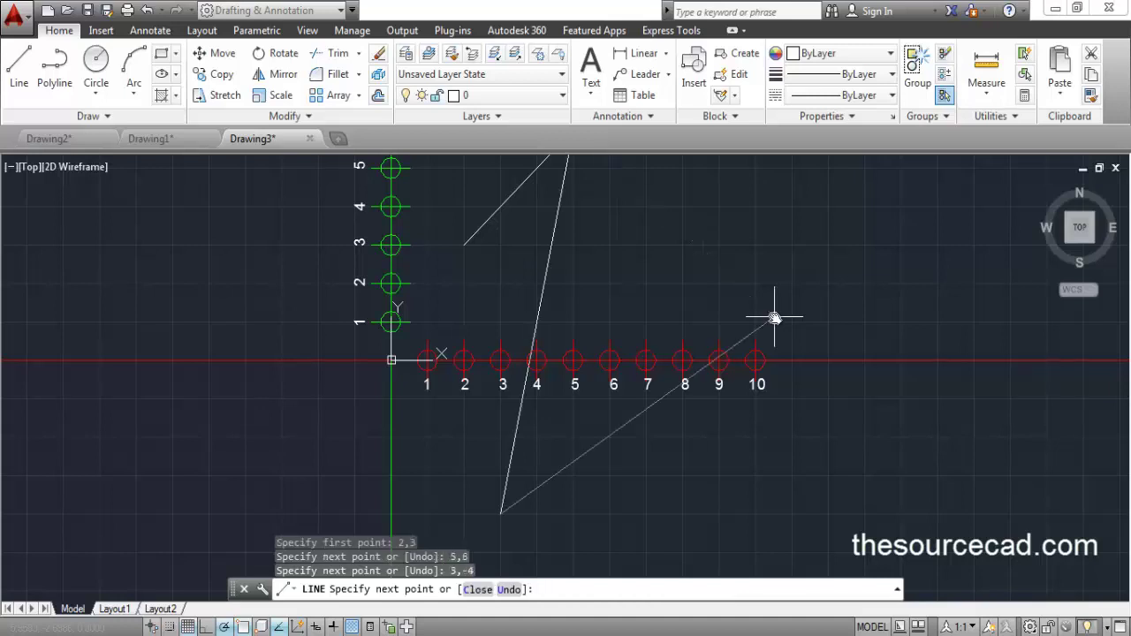
{"action": "scroll", "coordinate": [689, 379], "scroll_direction": "down", "scroll_amount": 4}
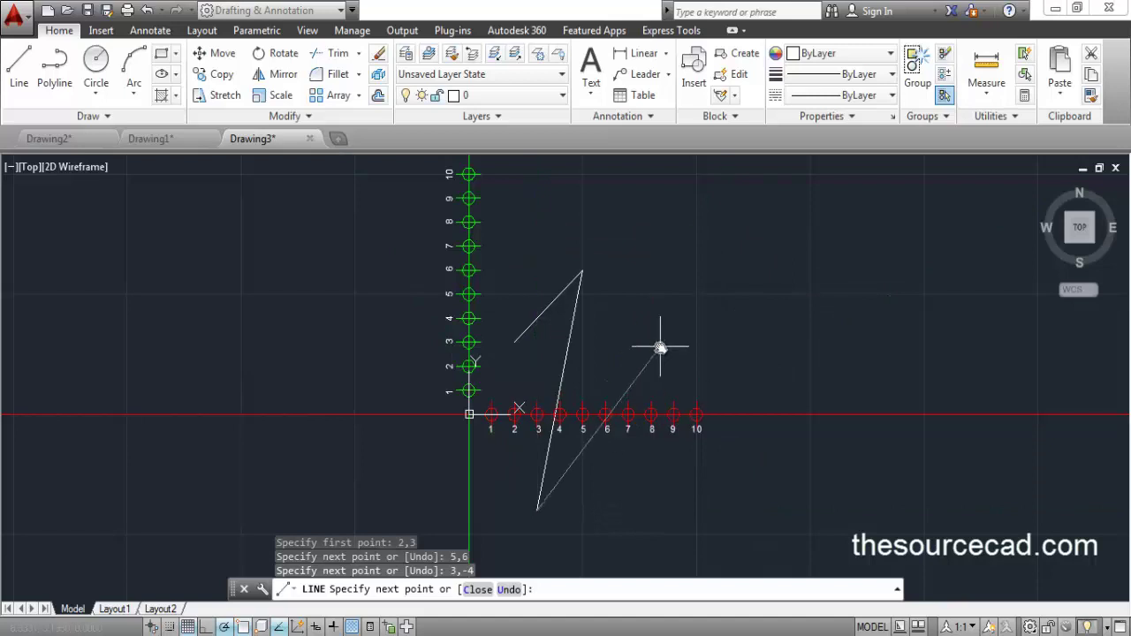
{"action": "key", "text": "Return"}
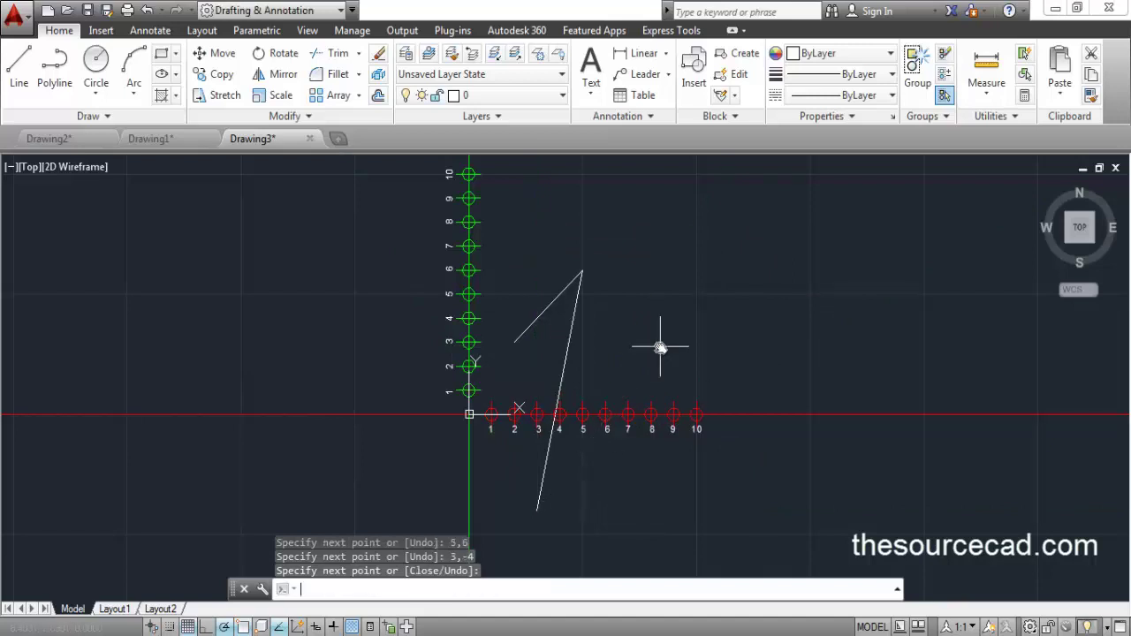
Step: Erase both absolute-coordinate lines with a crossing selection and recentre the axes
{"action": "left_click", "coordinate": [504, 233]}
{"action": "left_click", "coordinate": [540, 268]}
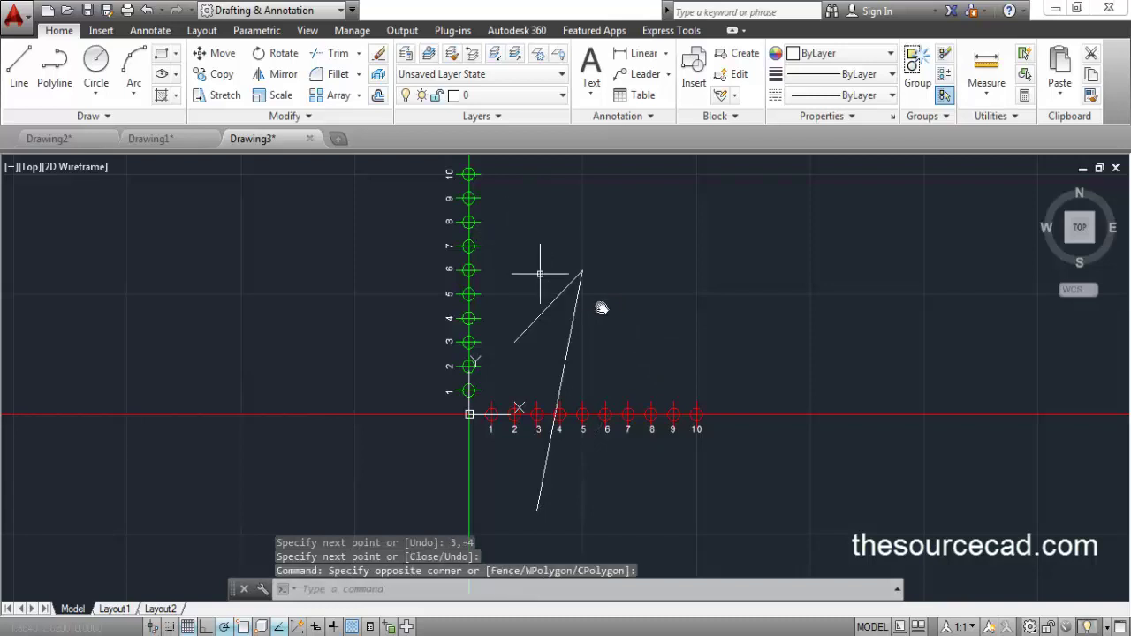
{"action": "left_click", "coordinate": [619, 346]}
{"action": "left_click", "coordinate": [535, 248]}
{"action": "key", "text": "Delete"}
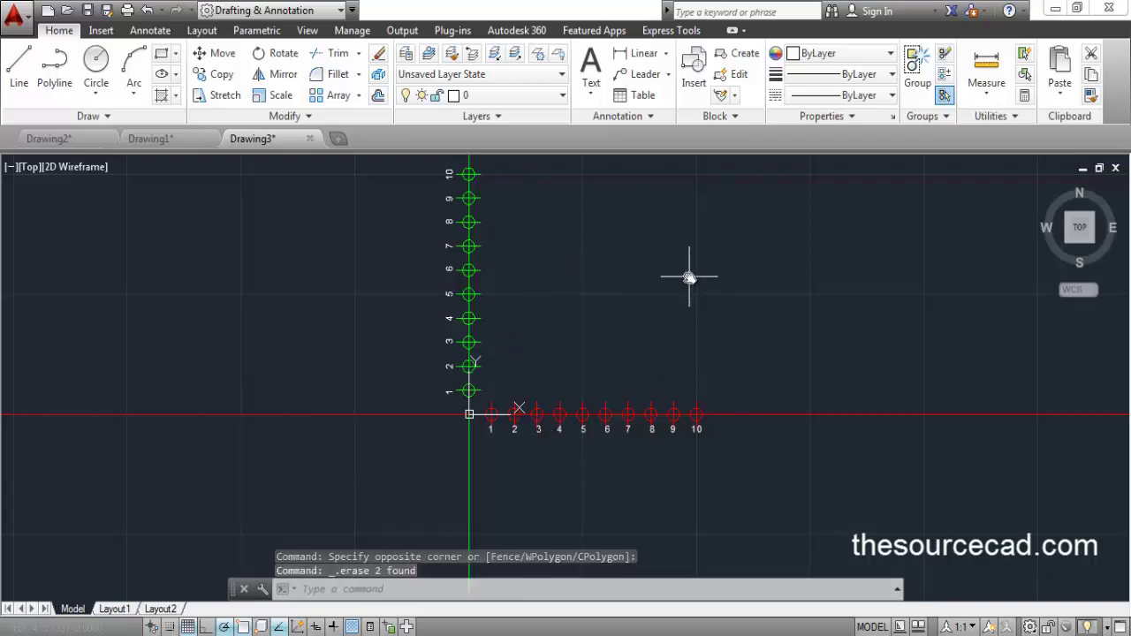
{"action": "middle_click_drag", "start_coordinate": [543, 327], "coordinate": [495, 407]}
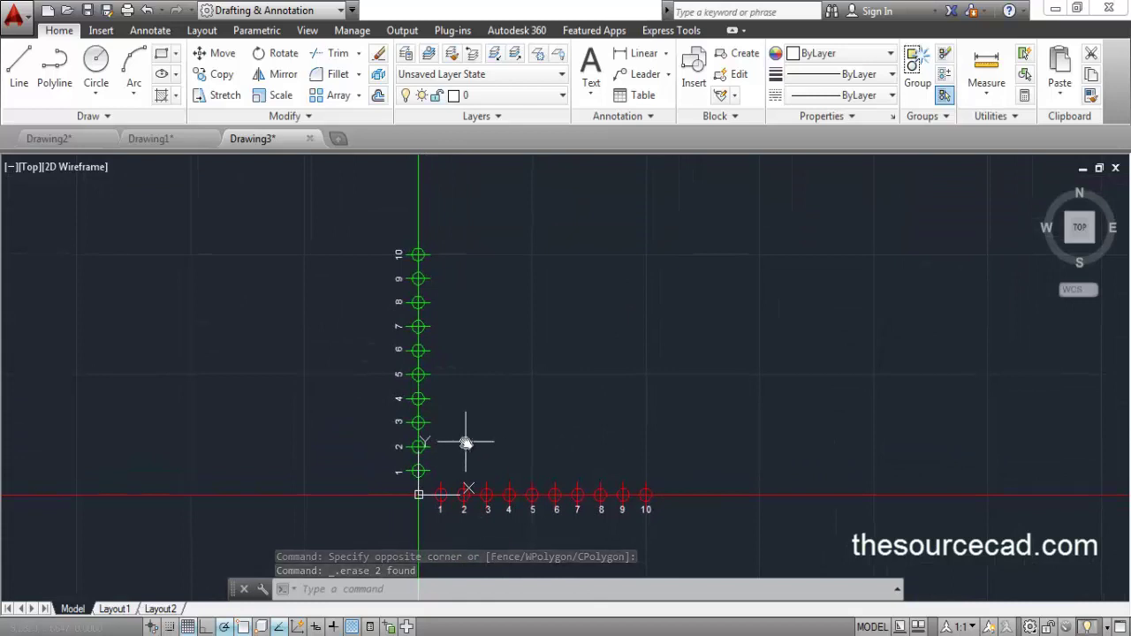
{"action": "scroll", "coordinate": [466, 442], "scroll_direction": "up", "scroll_amount": 2}
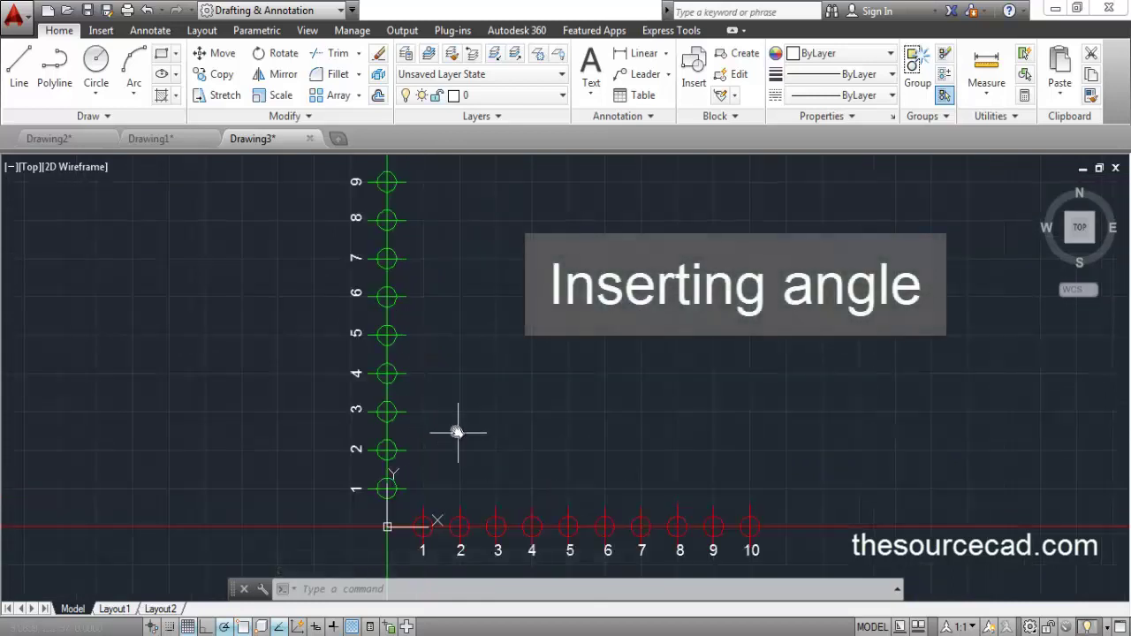
Step: Draw a 4-unit line locked at a 30° angle from a picked point
{"action": "left_click", "coordinate": [19, 63]}
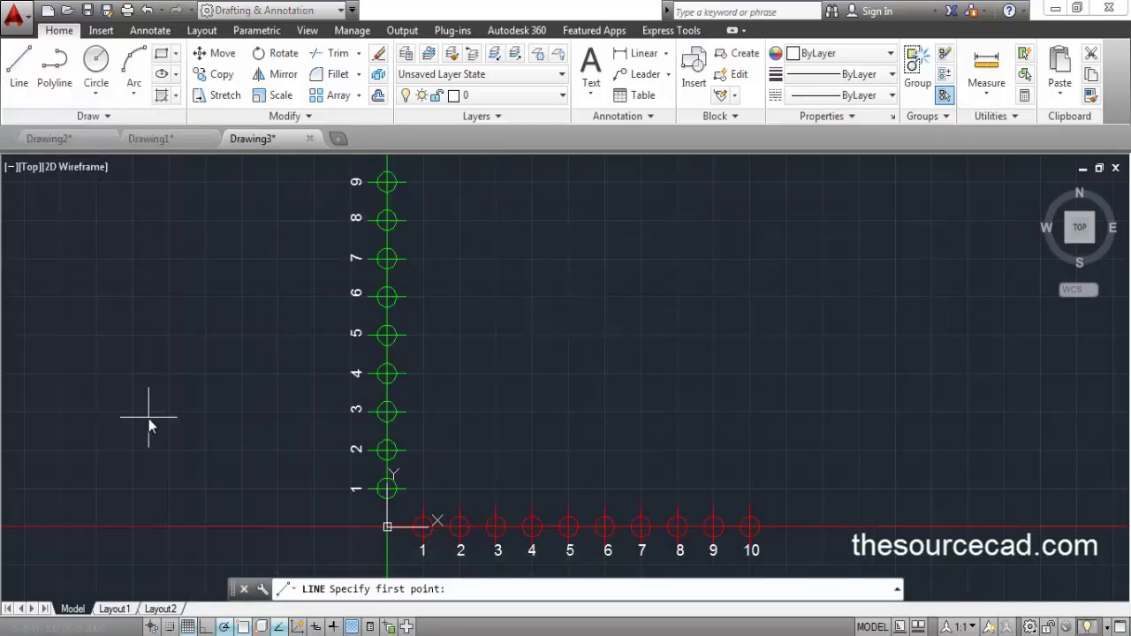
{"action": "left_click", "coordinate": [501, 412]}
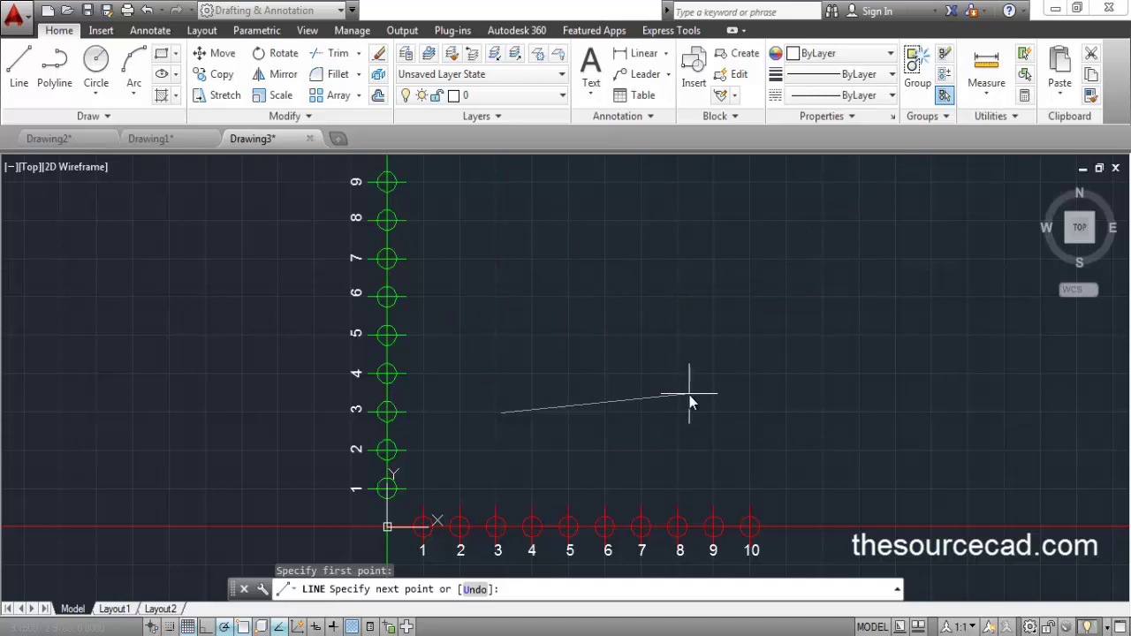
{"action": "type", "text": "<"}
{"action": "type", "text": "30"}
{"action": "key", "text": "Return"}
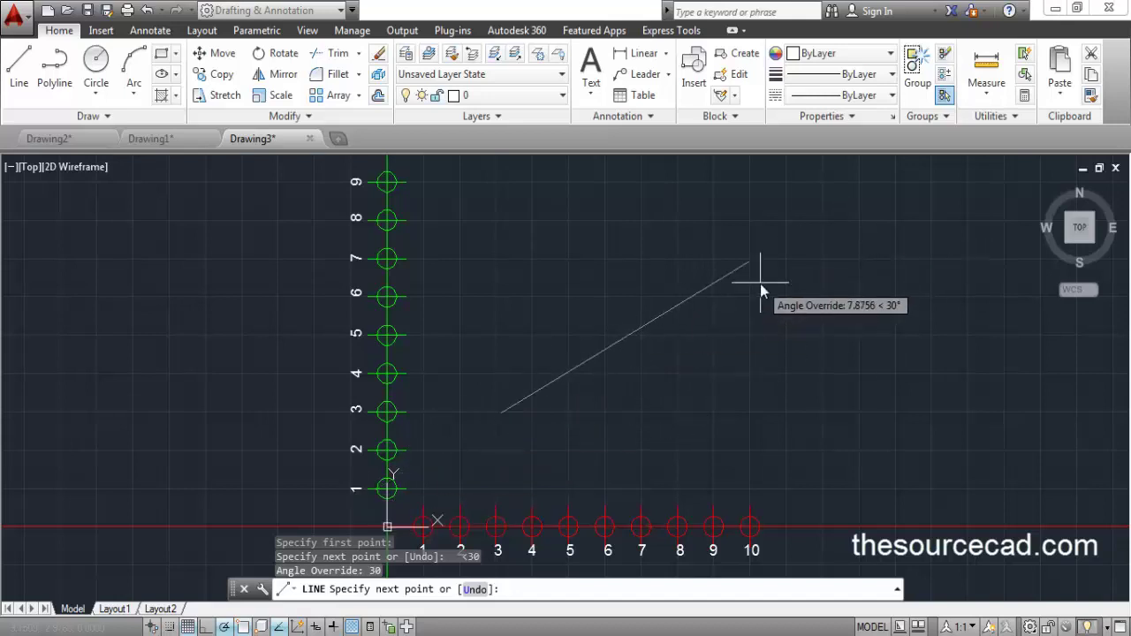
{"action": "type", "text": "4"}
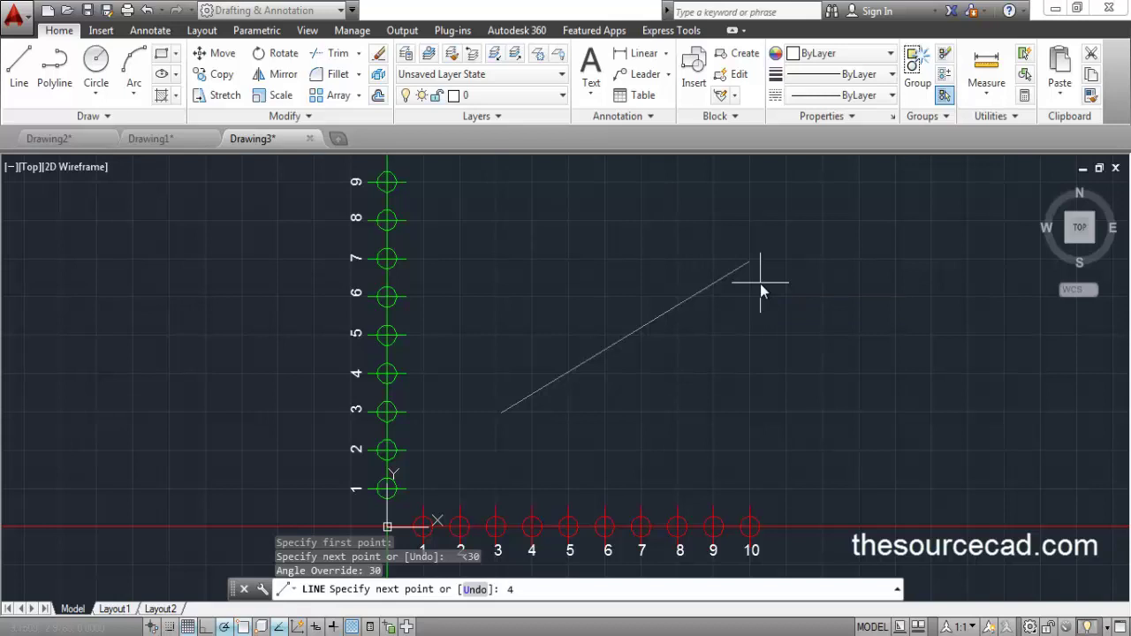
{"action": "key", "text": "Return"}
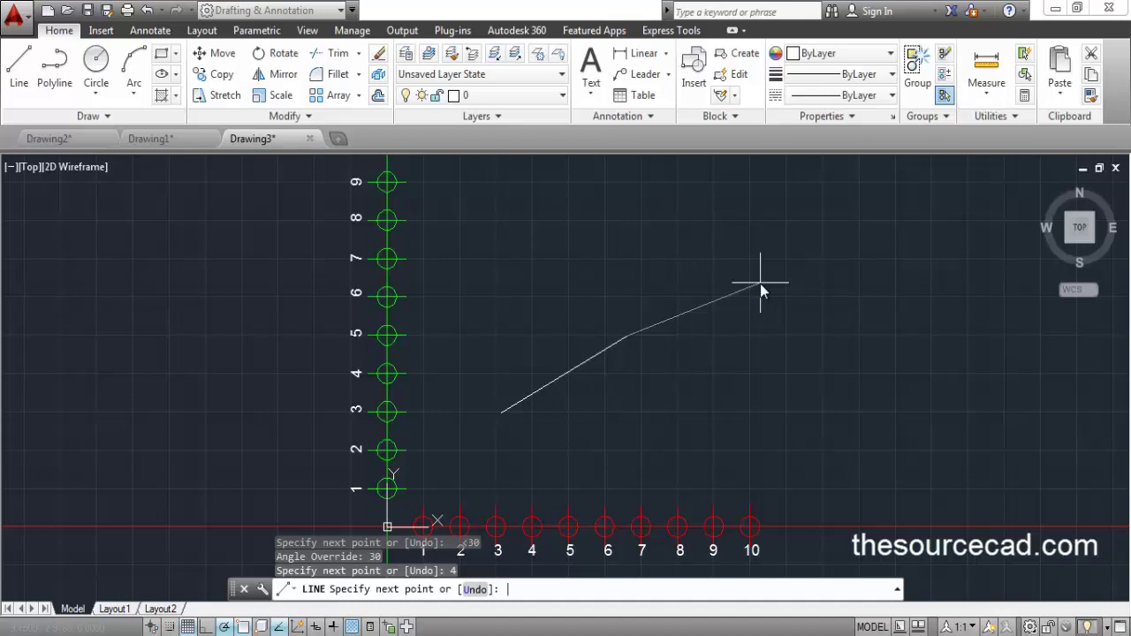
{"action": "key", "text": "Return"}
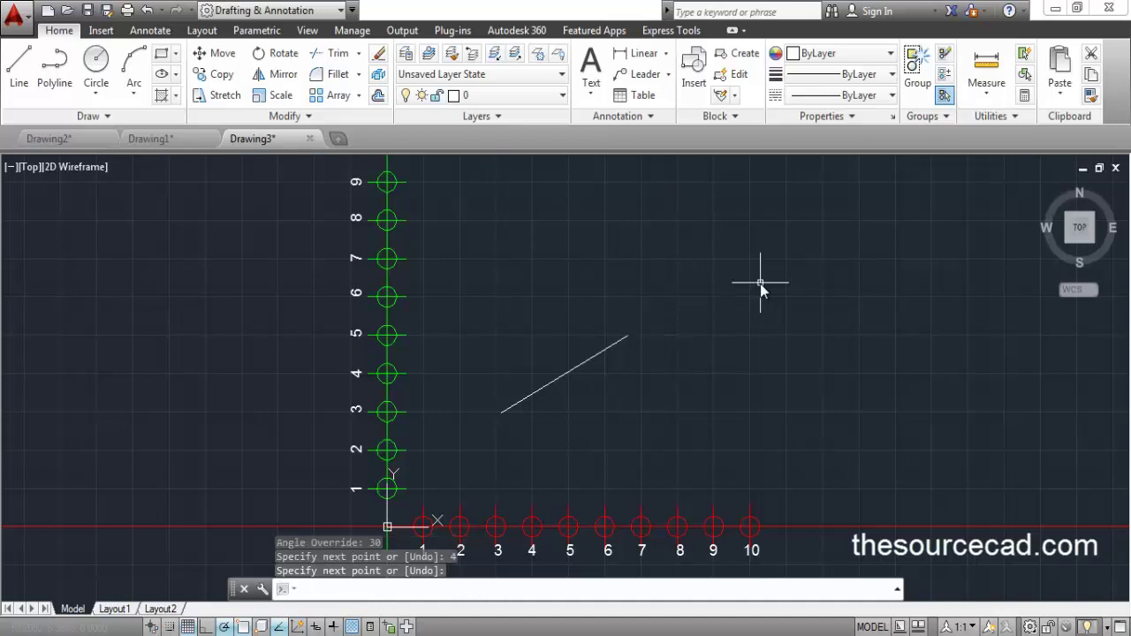
Step: Erase the 30° diagonal line and recentre the view on the axes
{"action": "left_click", "coordinate": [449, 293]}
{"action": "left_click", "coordinate": [709, 449]}
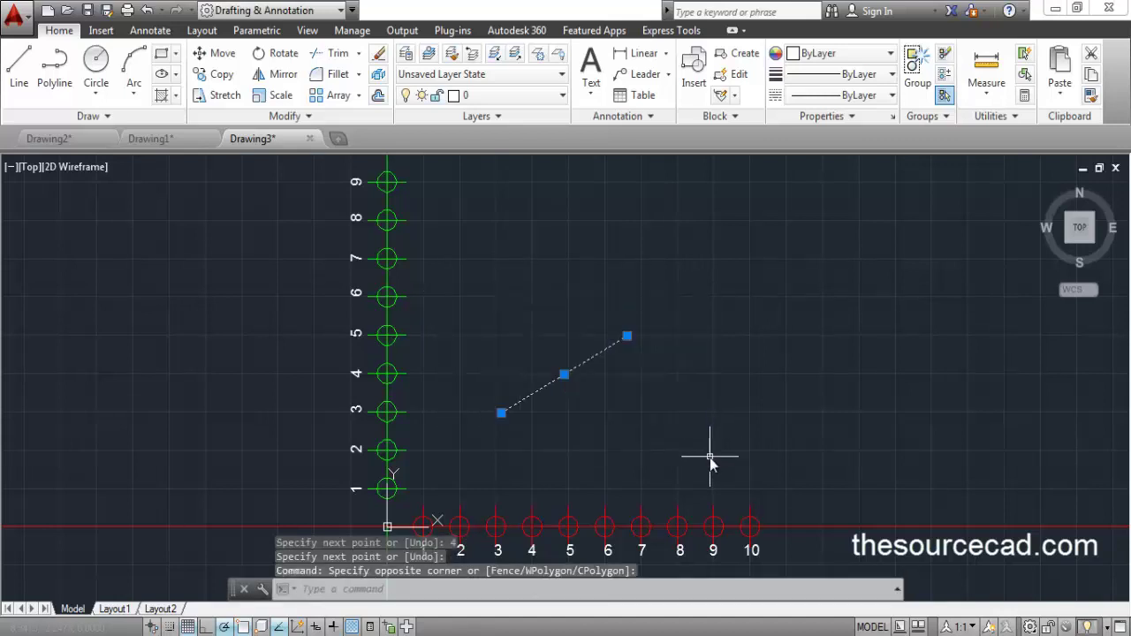
{"action": "key", "text": "Delete"}
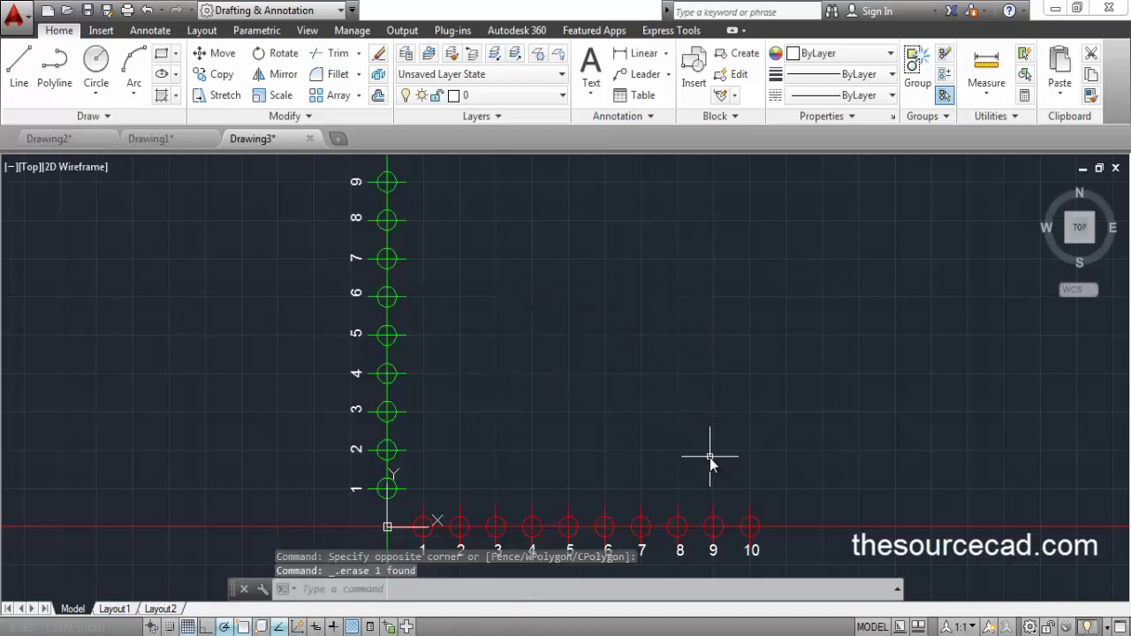
{"action": "middle_click_drag", "start_coordinate": [447, 508], "coordinate": [529, 376]}
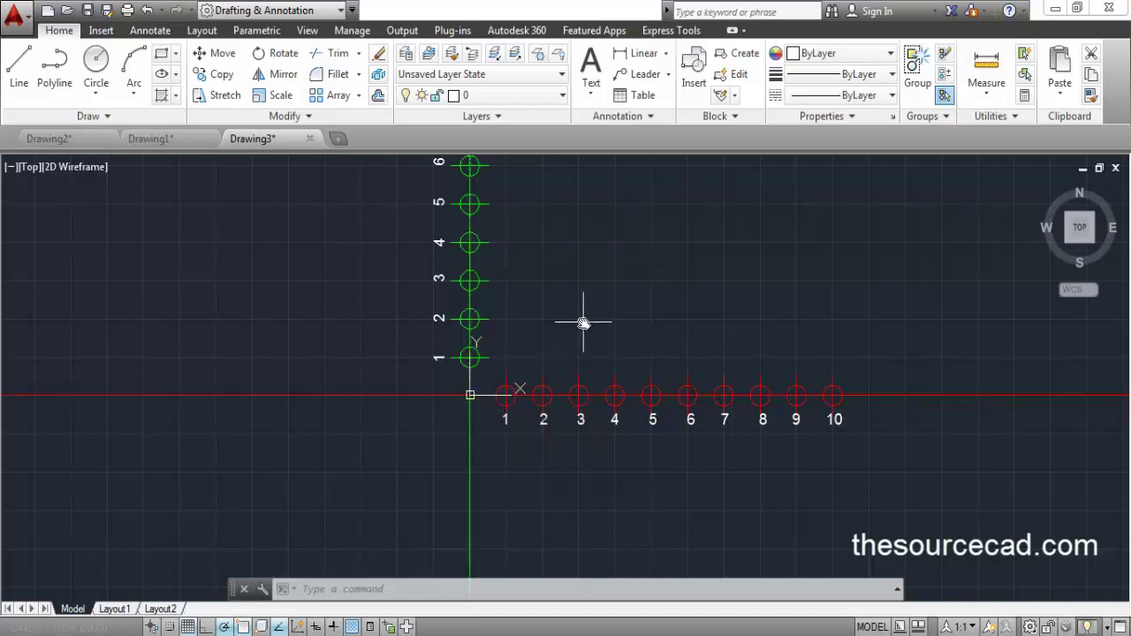
{"action": "mouse_move", "coordinate": [583, 322]}
{"action": "middle_mouse_down"}
{"action": "mouse_move", "coordinate": [524, 406]}
{"action": "mouse_move", "coordinate": [441, 450]}
{"action": "middle_mouse_up"}
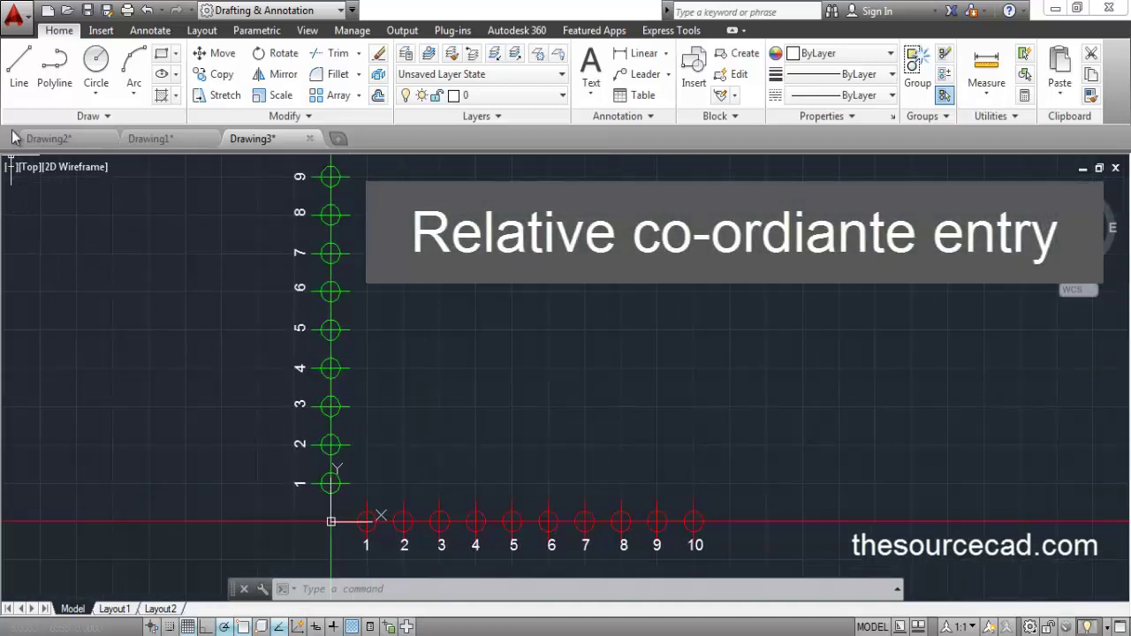
Step: Draw a 4-unit horizontal line from a picked point using relative coordinate @4,0
{"action": "left_click", "coordinate": [18, 78]}
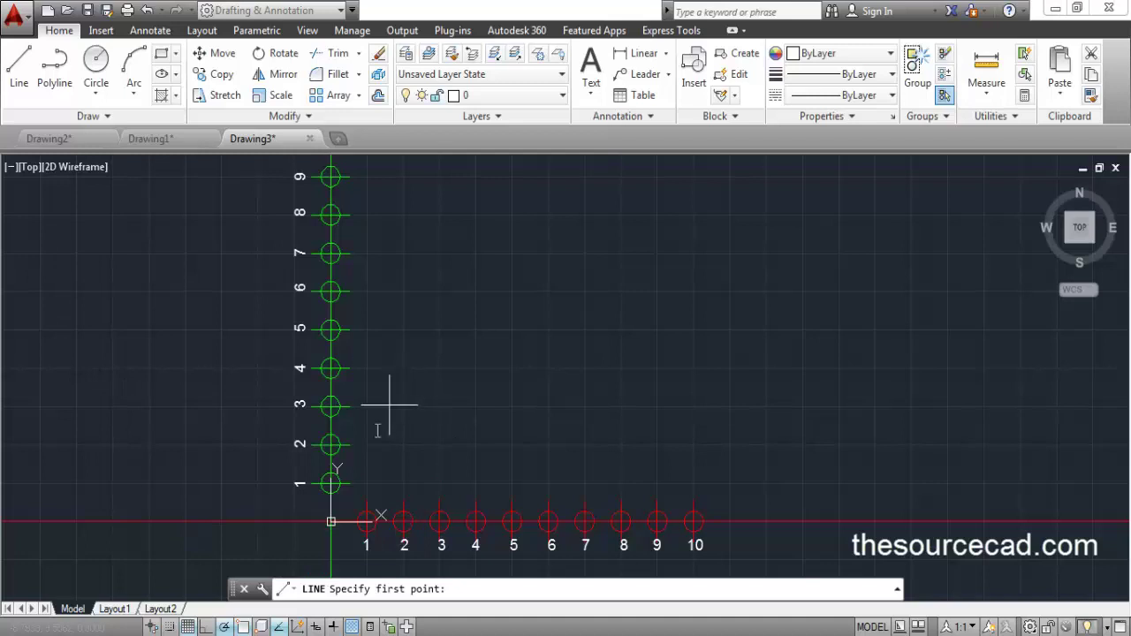
{"action": "left_click", "coordinate": [433, 416]}
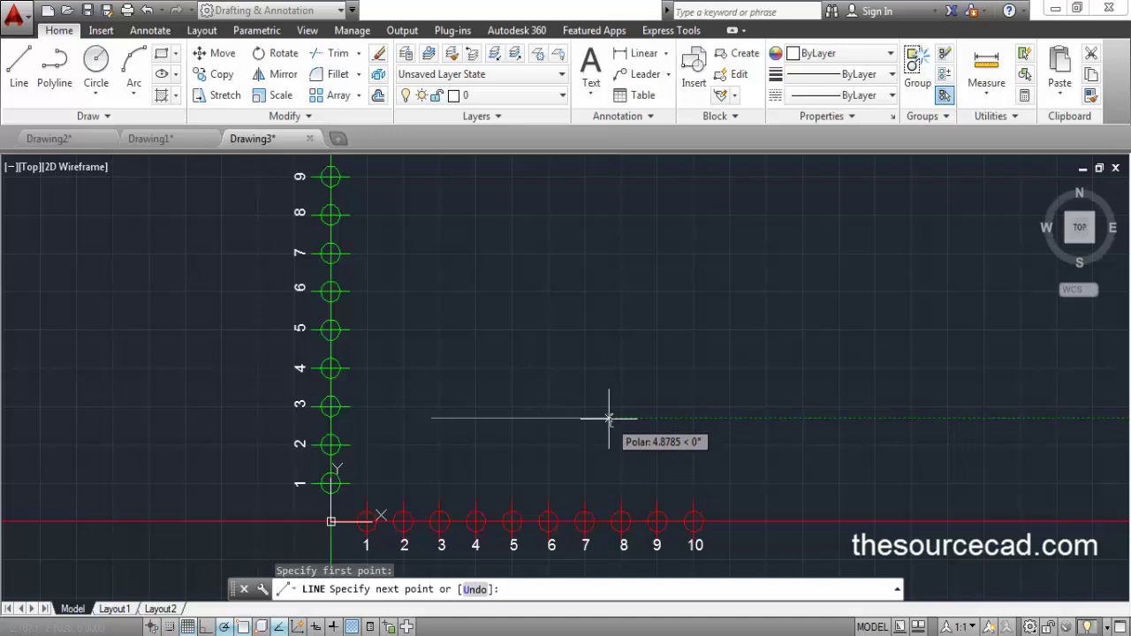
{"action": "type", "text": "@"}
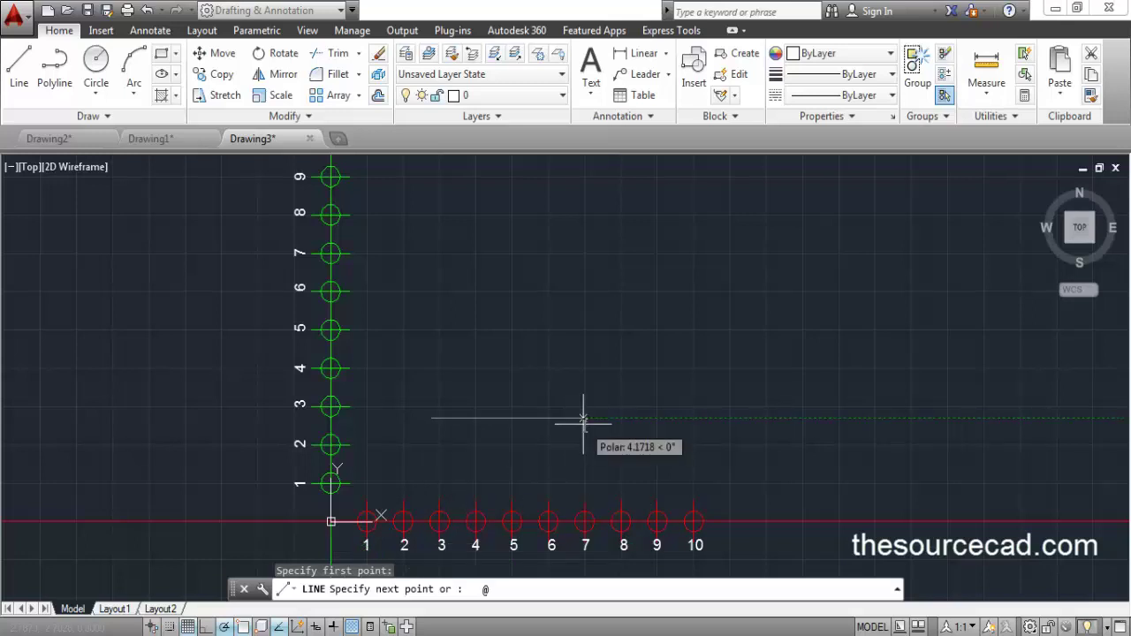
{"action": "type", "text": "4"}
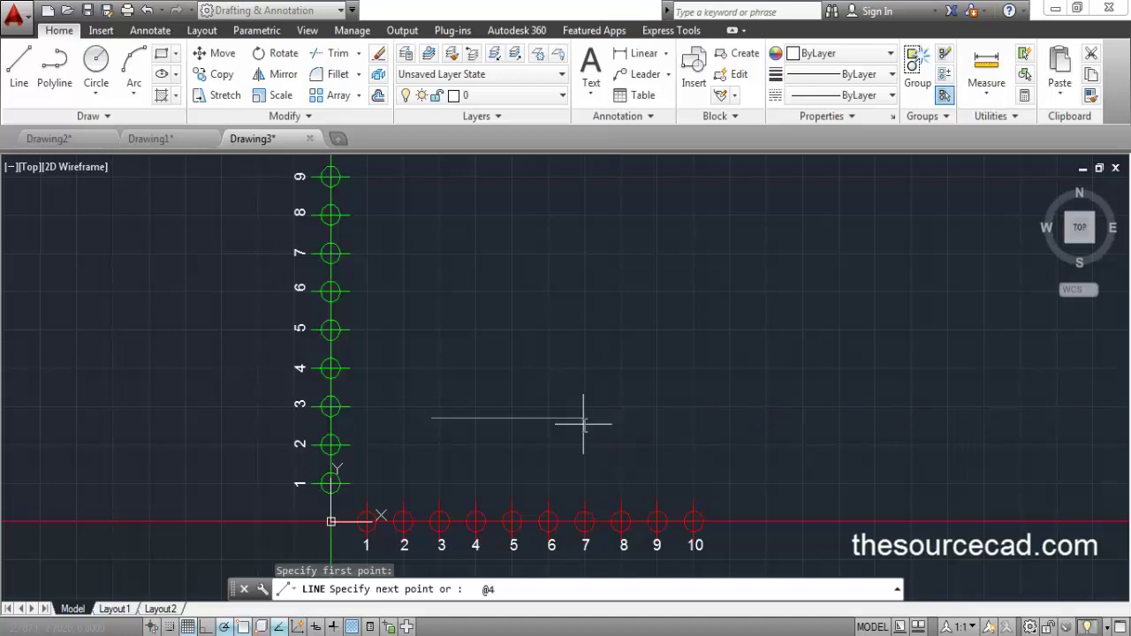
{"action": "type", "text": ",0"}
{"action": "key", "text": "Return"}
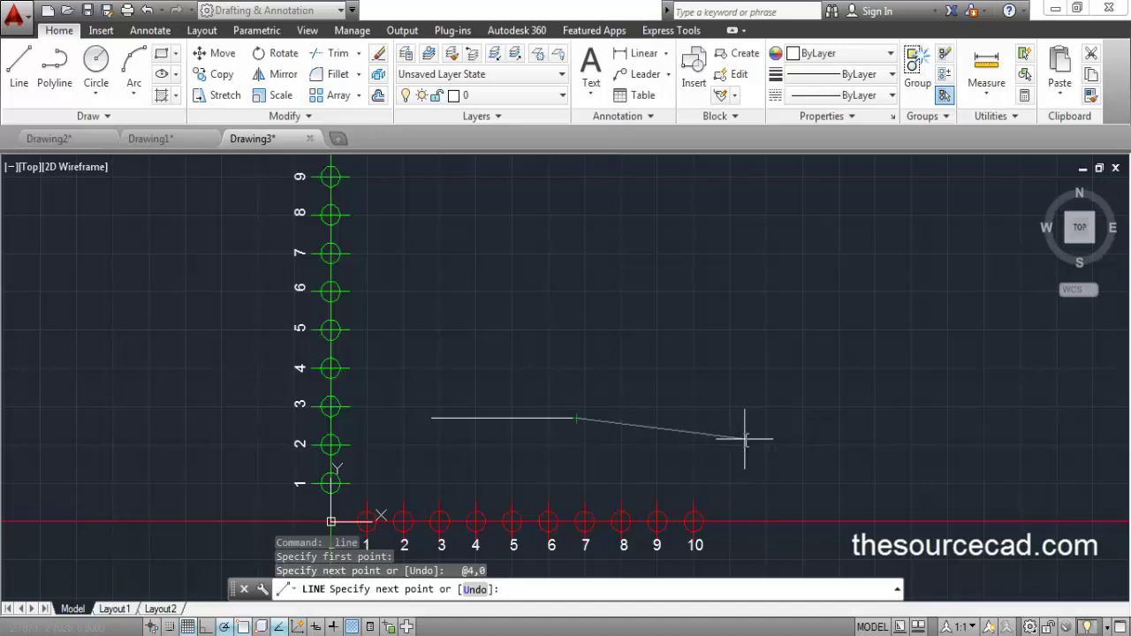
{"action": "key", "text": "Return"}
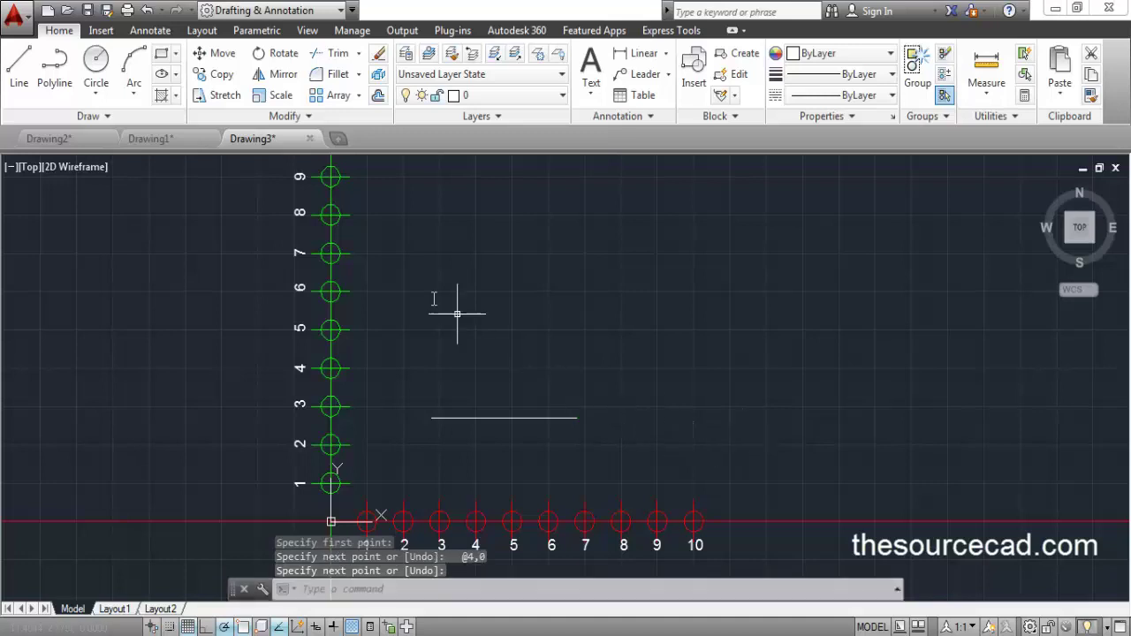
Step: Draw a line from the horizontal line's left end to absolute point 4,0
{"action": "left_click", "coordinate": [18, 84]}
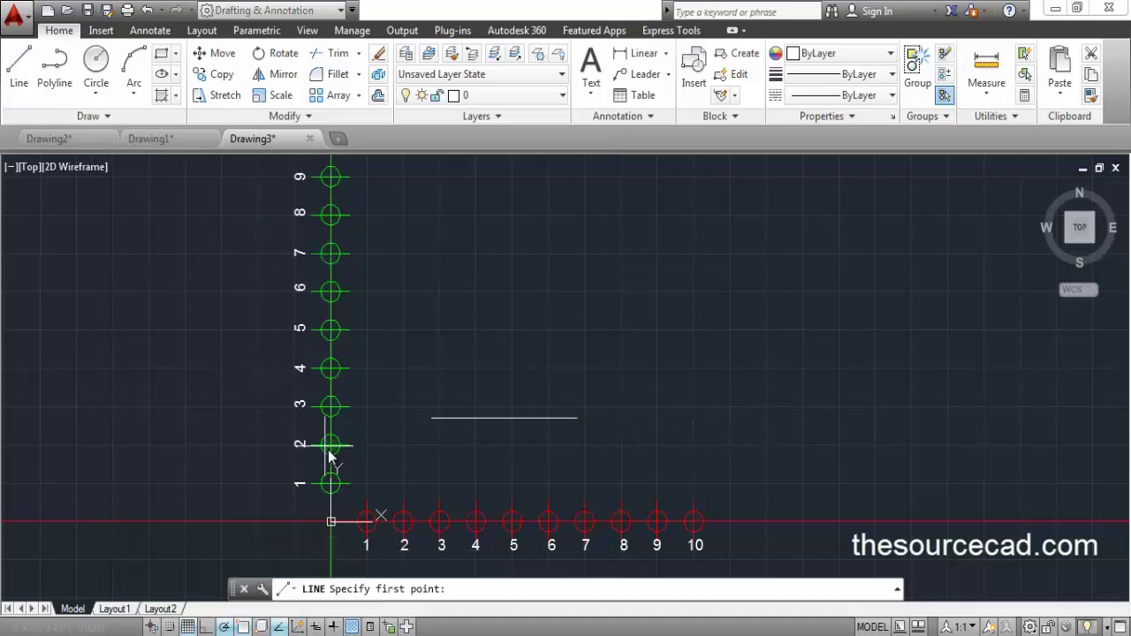
{"action": "left_click", "coordinate": [430, 421]}
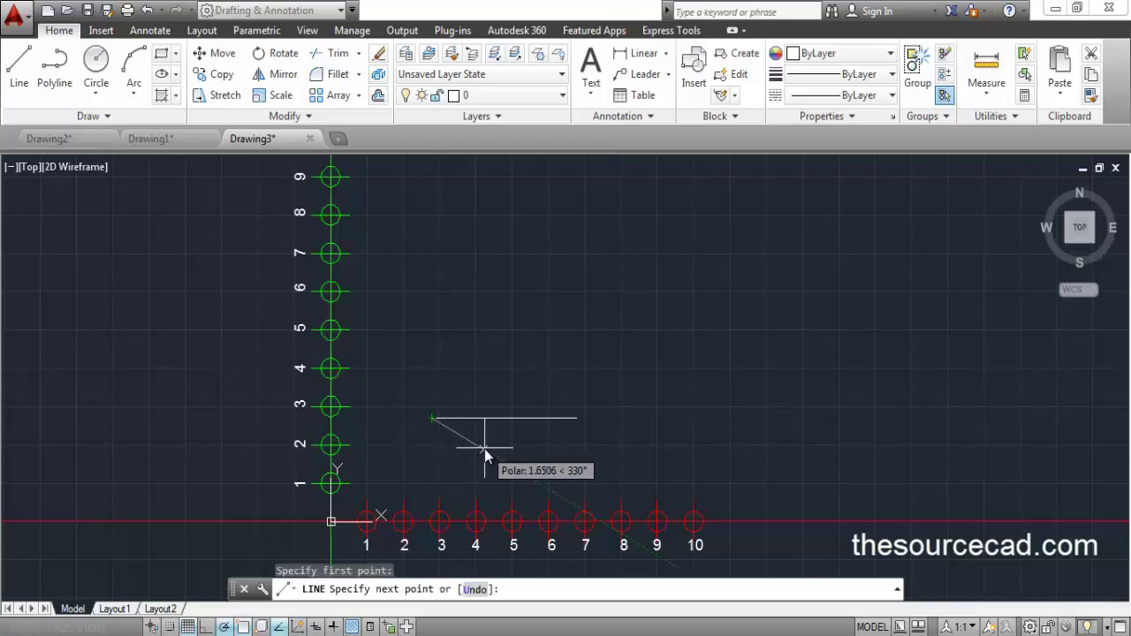
{"action": "type", "text": "4,"}
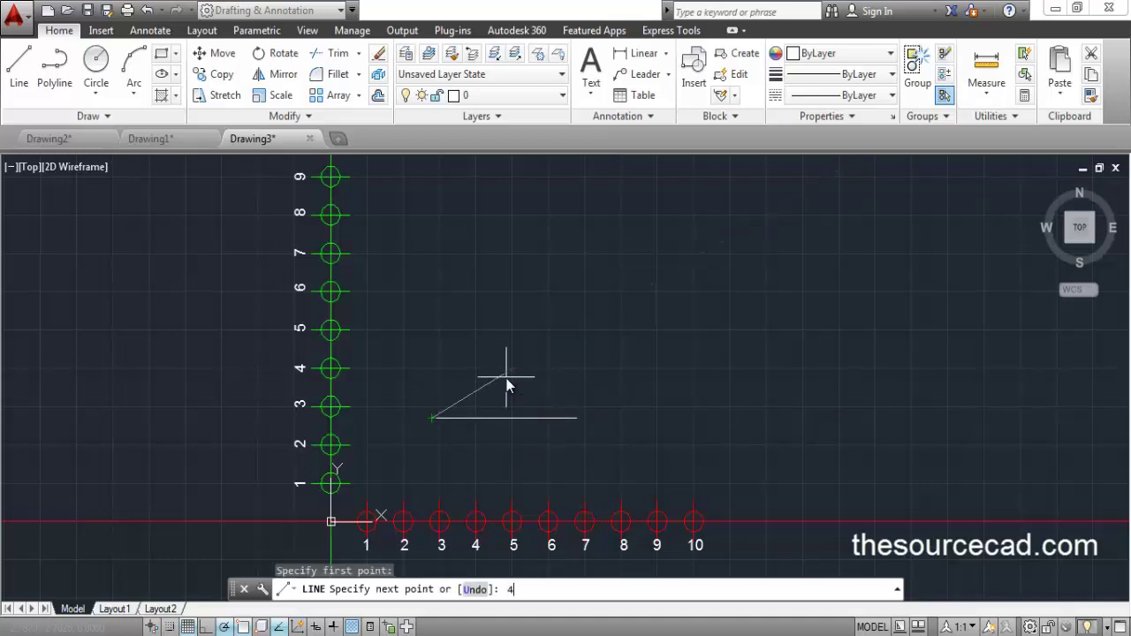
{"action": "type", "text": "0"}
{"action": "key", "text": "Return"}
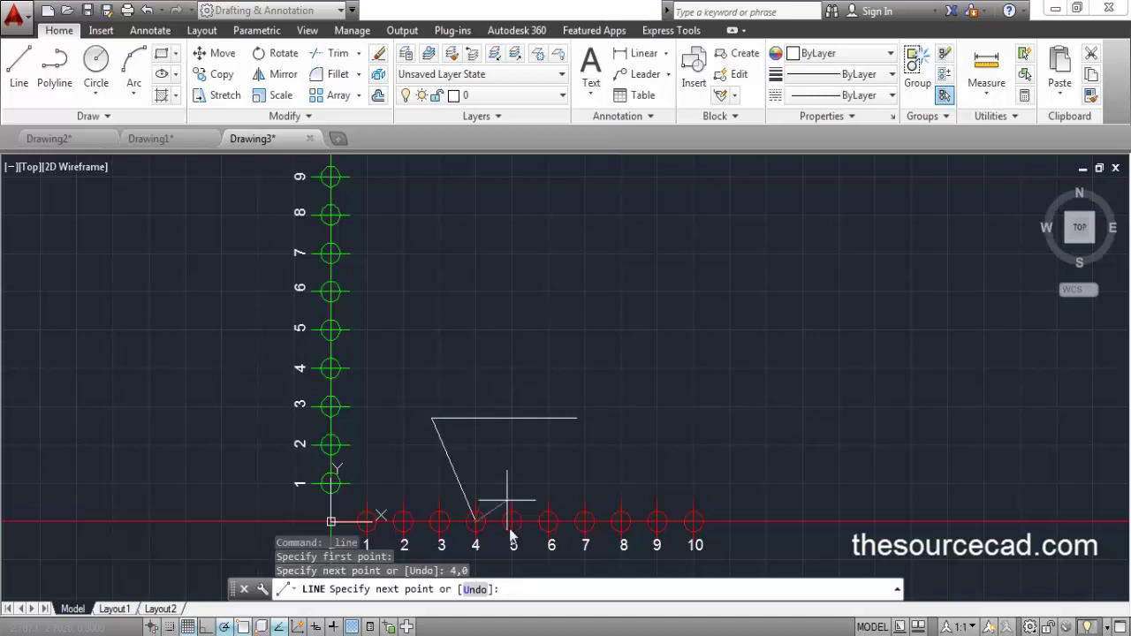
{"action": "middle_click_drag", "start_coordinate": [477, 519], "coordinate": [509, 454]}
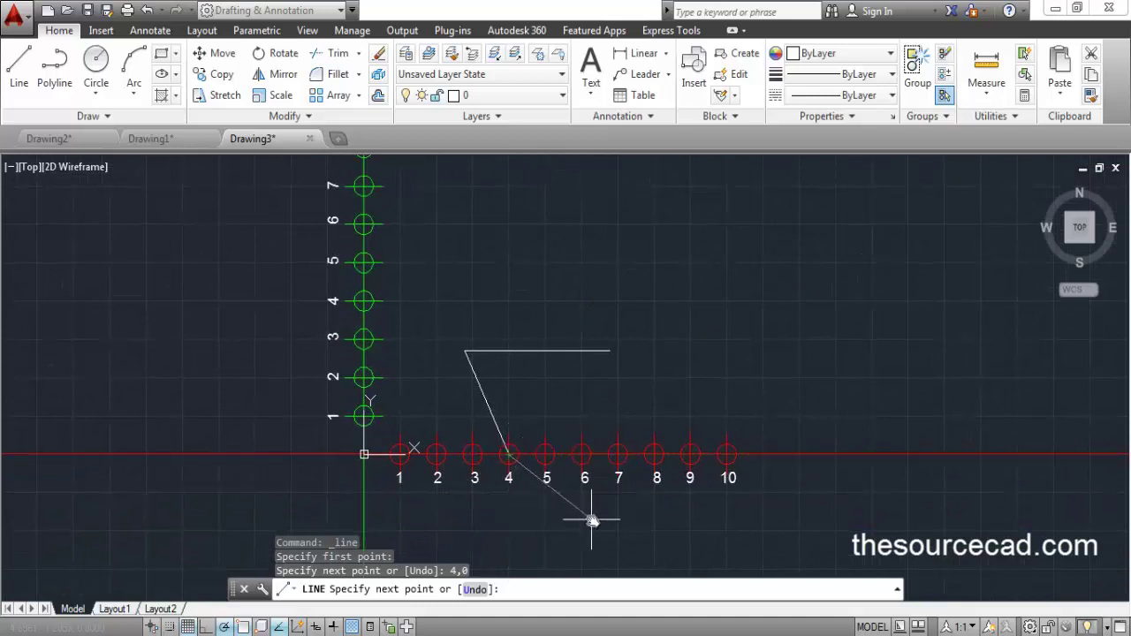
{"action": "key", "text": "Return"}
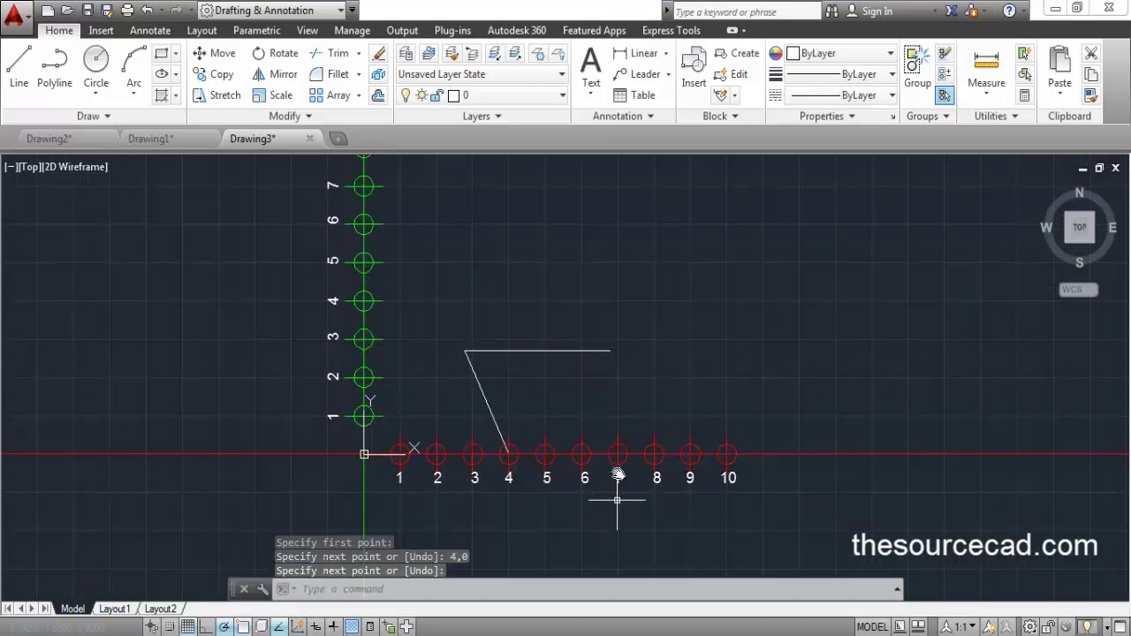
Step: Restore the view and erase both lines with a selection box
{"action": "middle_click_drag", "start_coordinate": [638, 341], "coordinate": [604, 409]}
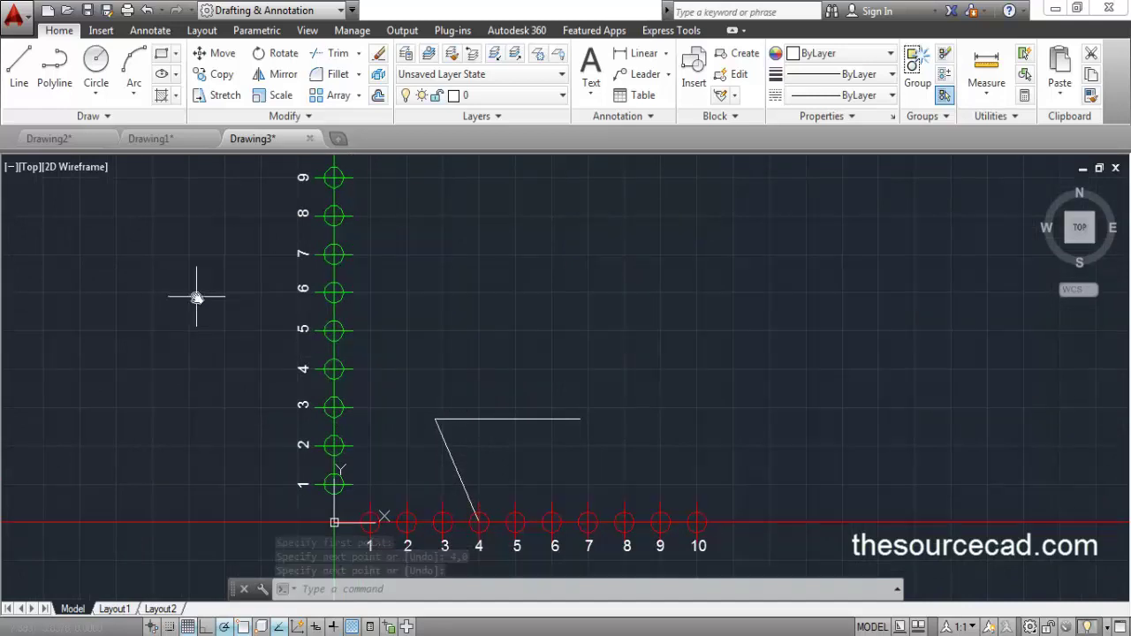
{"action": "left_click", "coordinate": [498, 462]}
{"action": "left_click", "coordinate": [408, 362]}
{"action": "key", "text": "Delete"}
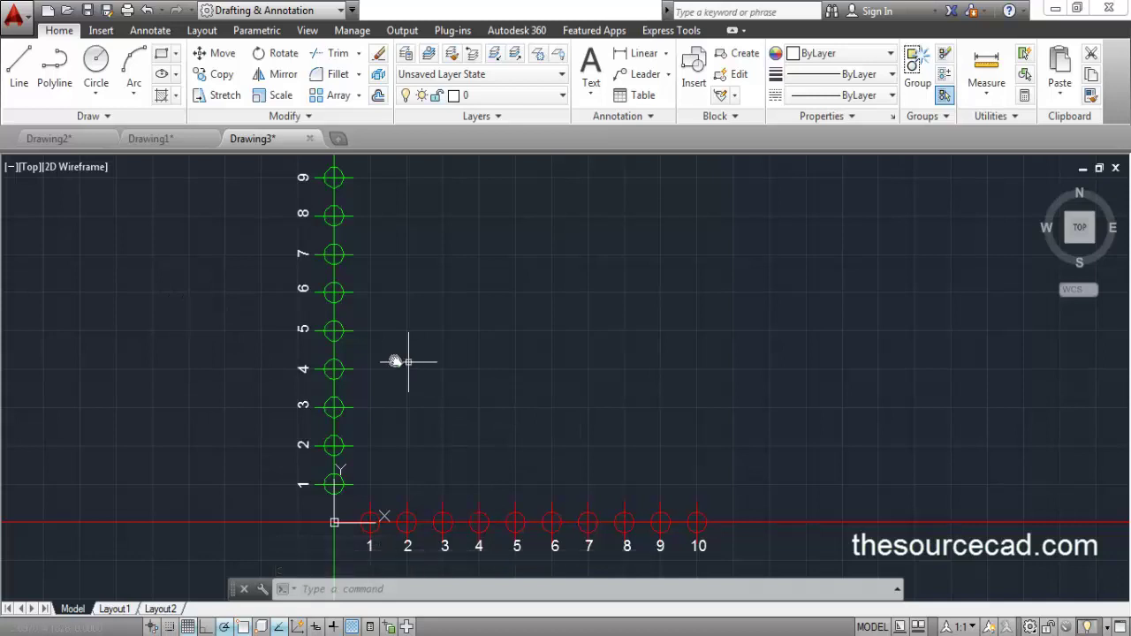
Step: Draw a rectangle from a picked corner to the relative opposite corner @5,2
{"action": "left_click", "coordinate": [162, 57]}
{"action": "middle_click_drag", "start_coordinate": [615, 375], "coordinate": [560, 446]}
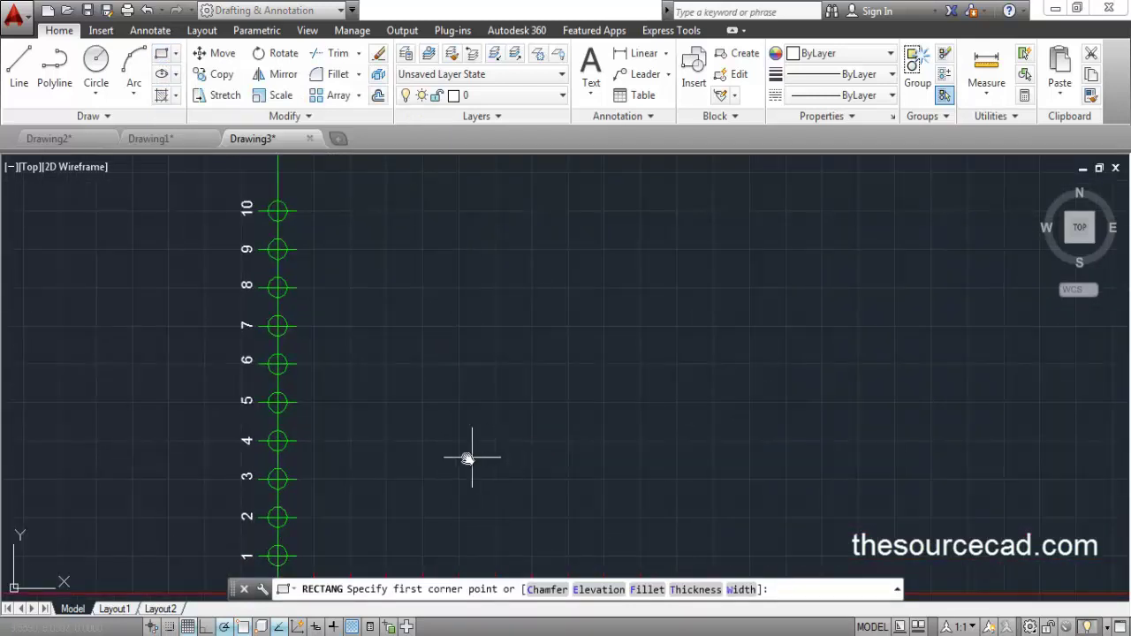
{"action": "left_click", "coordinate": [467, 467]}
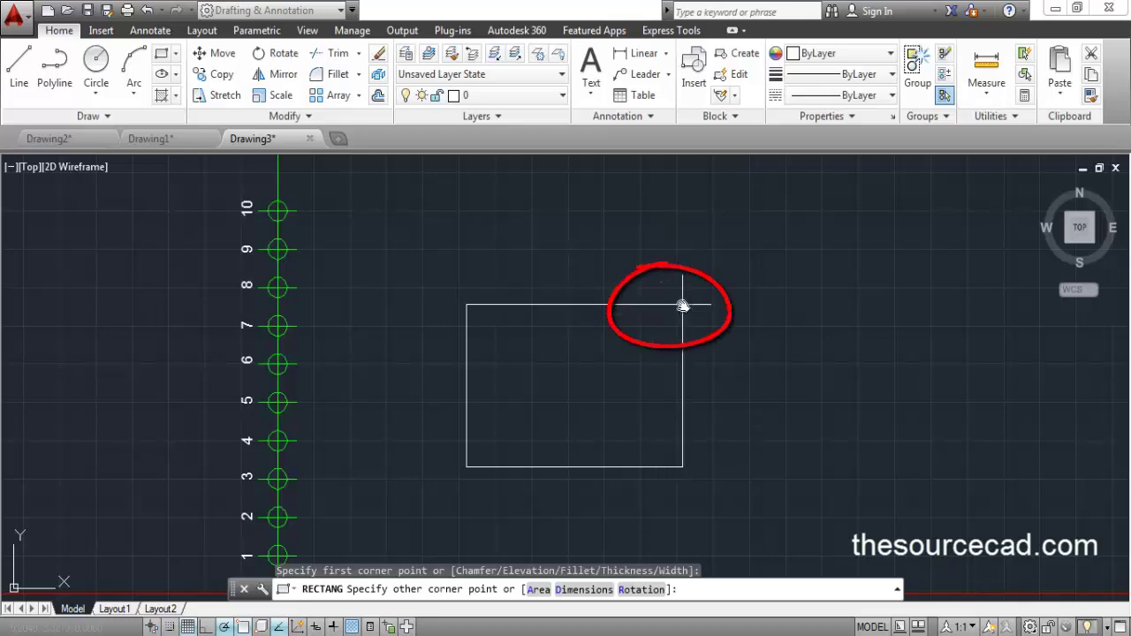
{"action": "key", "text": "F8"}
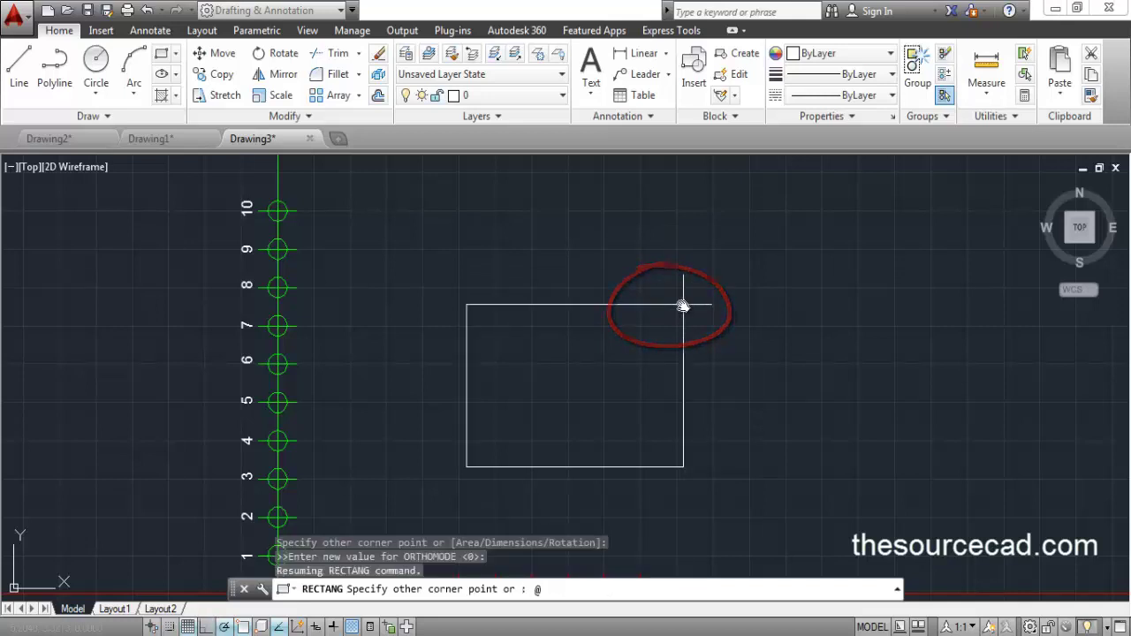
{"action": "type", "text": "@4"}
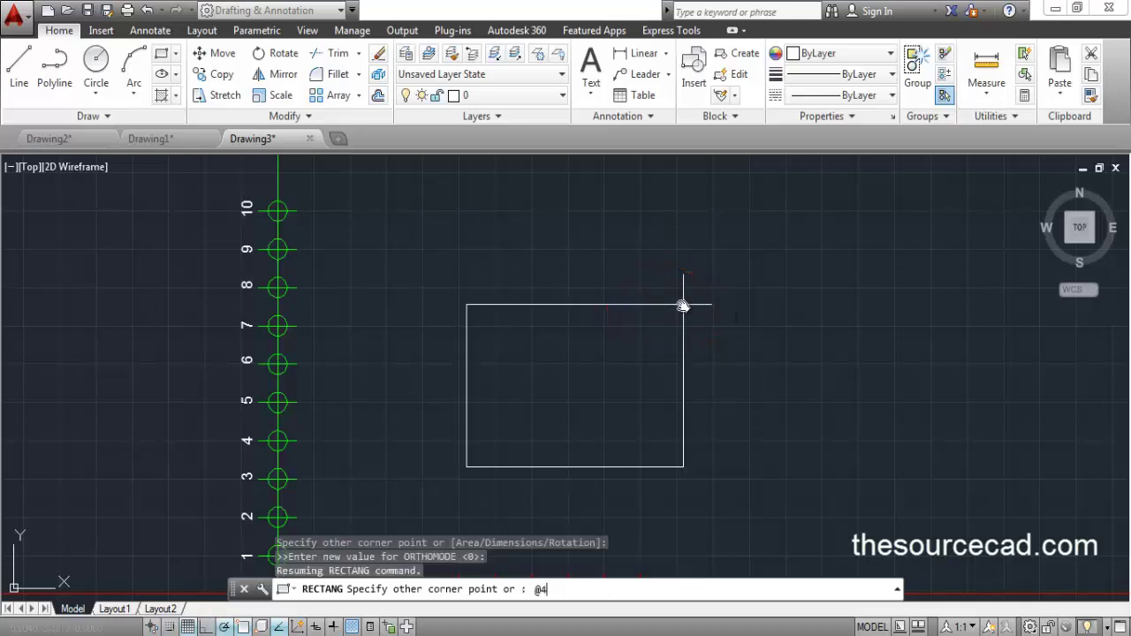
{"action": "key", "text": "BackSpace"}
{"action": "type", "text": "5,2"}
{"action": "key", "text": "Return"}
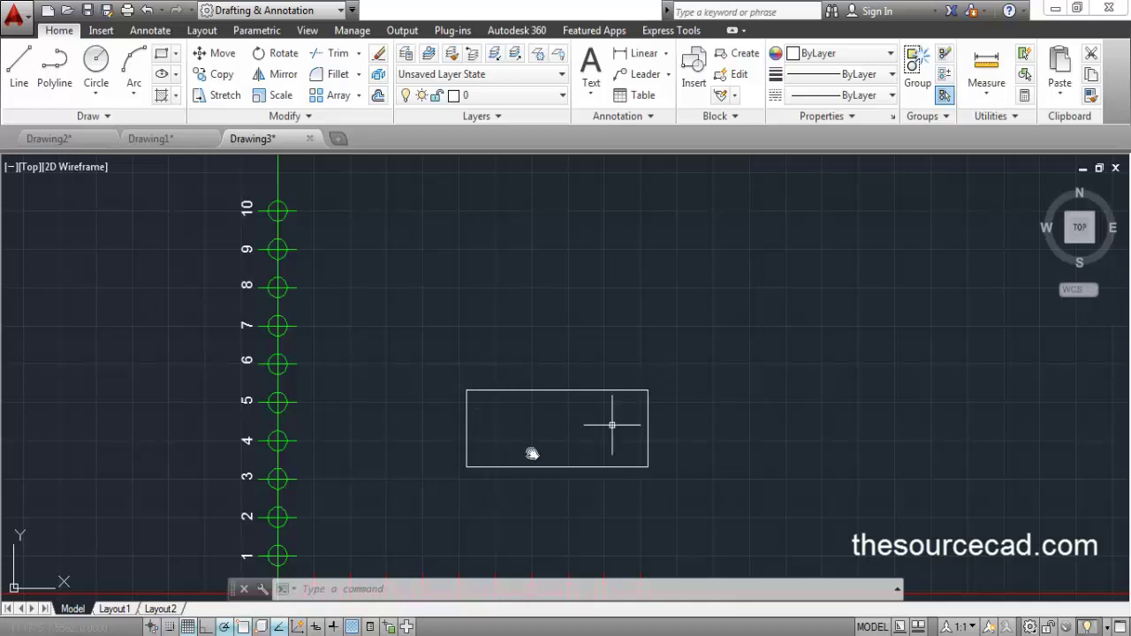
Step: Erase the rectangle and bring the numbered axes back into view
{"action": "left_click", "coordinate": [431, 356]}
{"action": "left_click", "coordinate": [746, 506]}
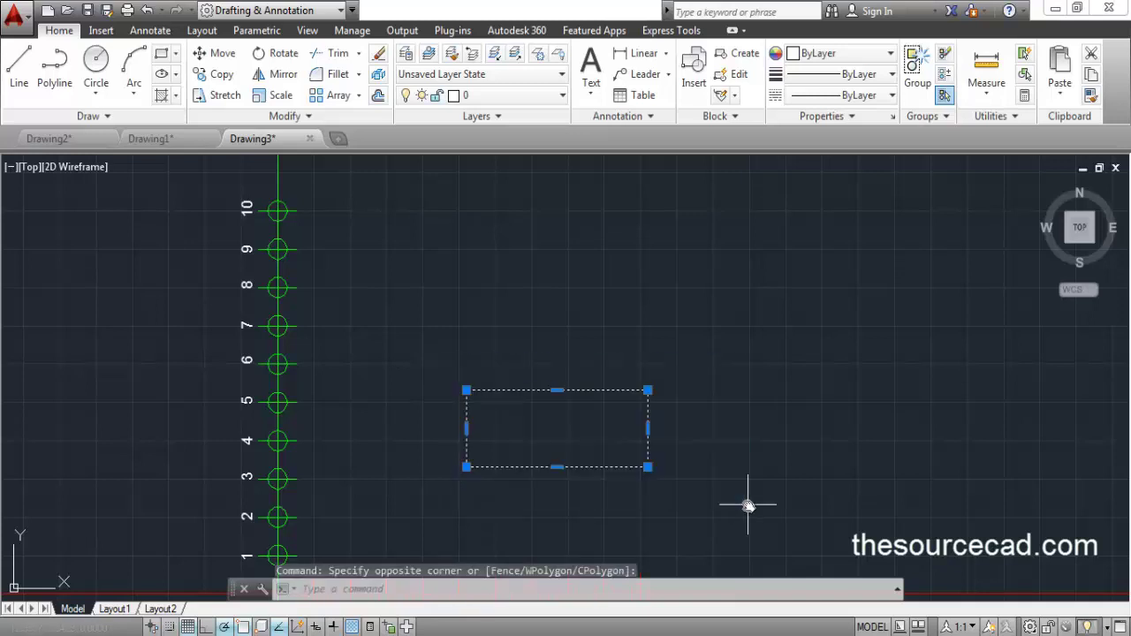
{"action": "key", "text": "Delete"}
{"action": "mouse_move", "coordinate": [361, 504]}
{"action": "middle_mouse_down"}
{"action": "mouse_move", "coordinate": [521, 397]}
{"action": "mouse_move", "coordinate": [466, 348]}
{"action": "middle_mouse_up"}
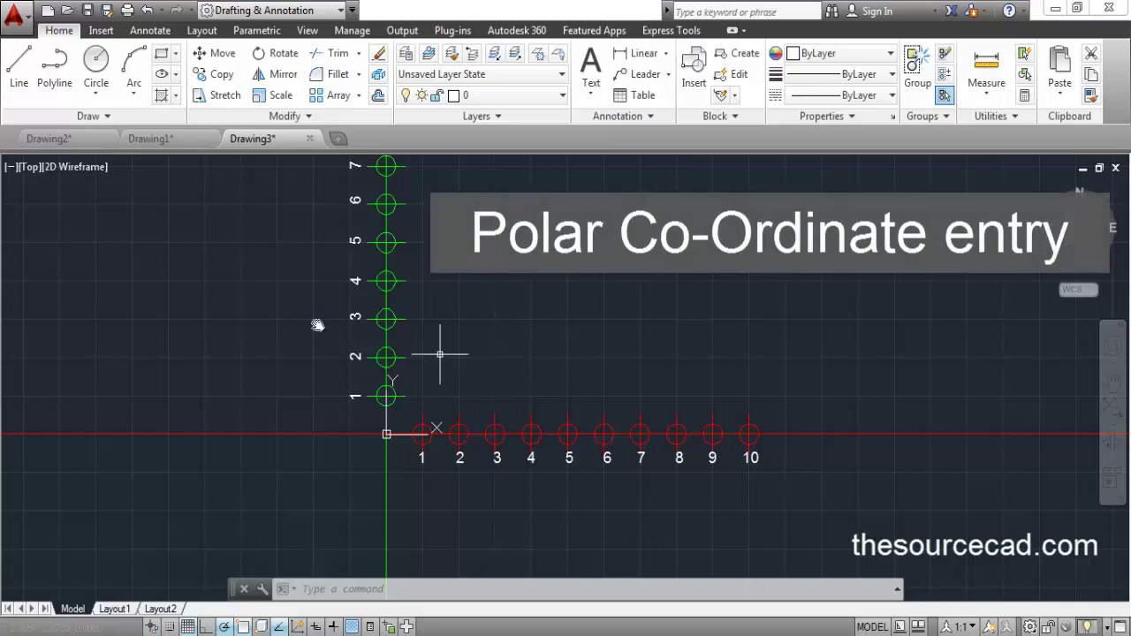
Step: Draw a line from a picked start point to polar coordinate @5<40
{"action": "left_click", "coordinate": [26, 76]}
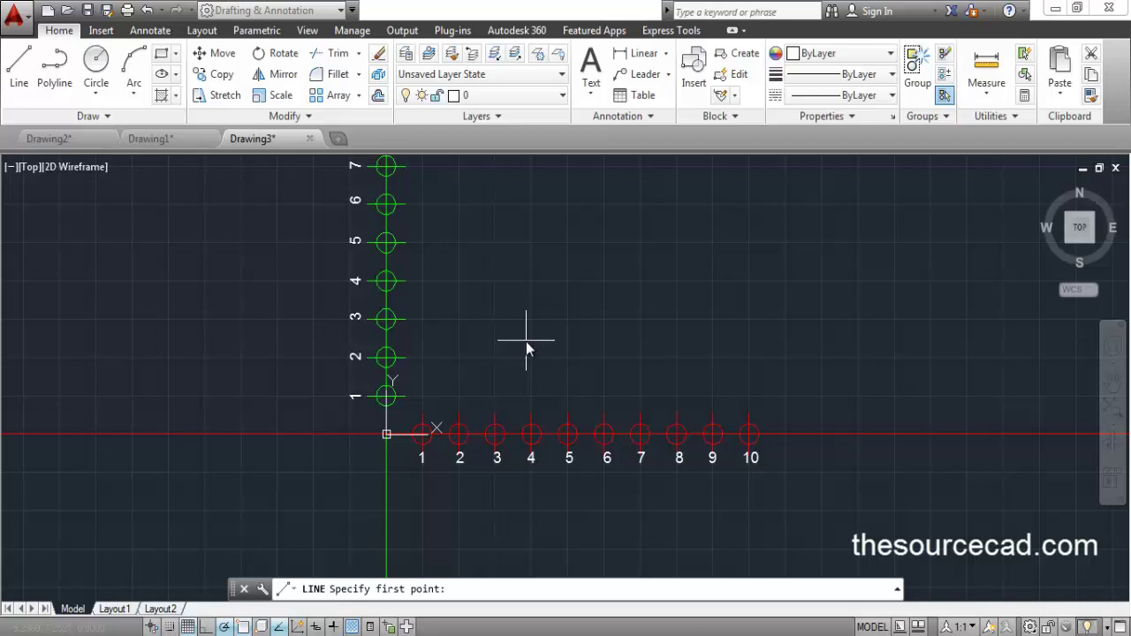
{"action": "left_click", "coordinate": [555, 359]}
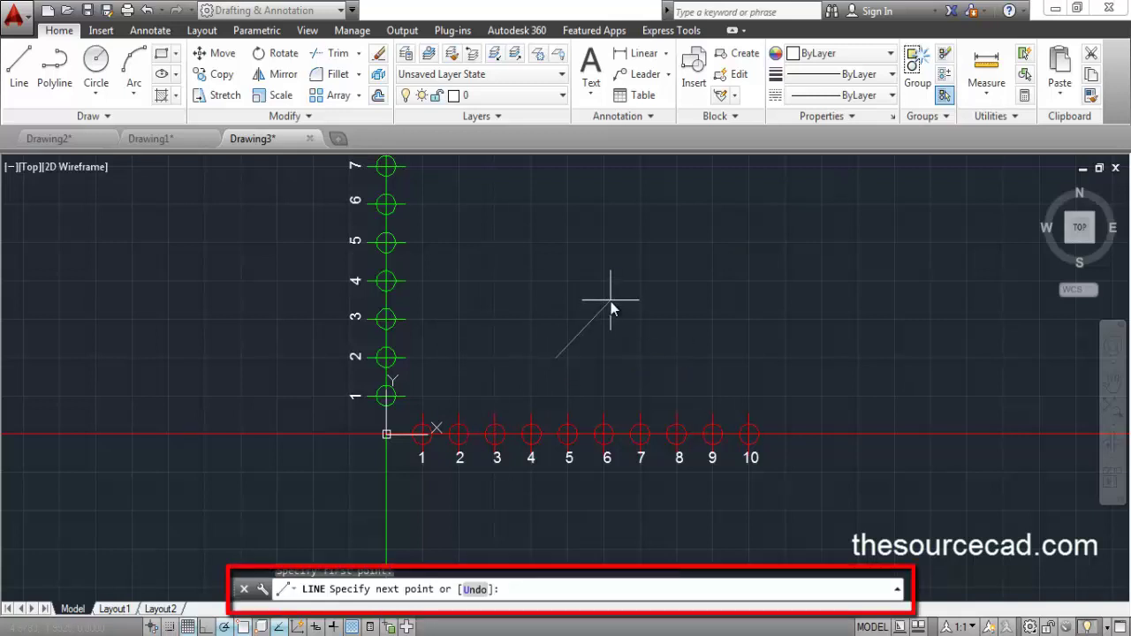
{"action": "type", "text": "@5<40"}
{"action": "key", "text": "Return"}
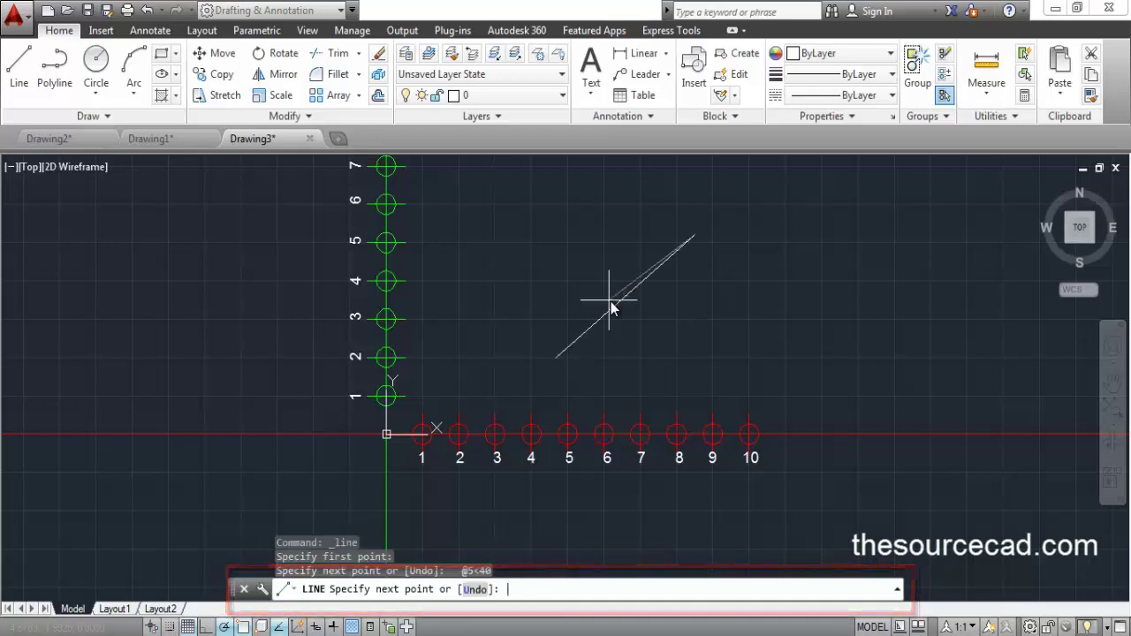
{"action": "key", "text": "Return"}
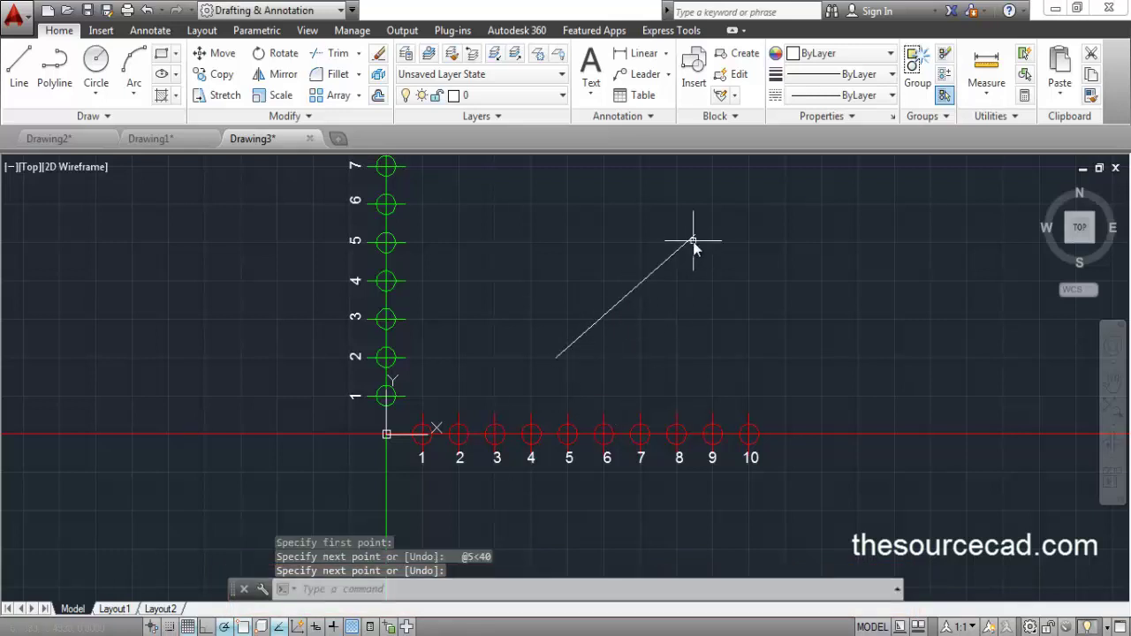
{"action": "left_click", "coordinate": [150, 31]}
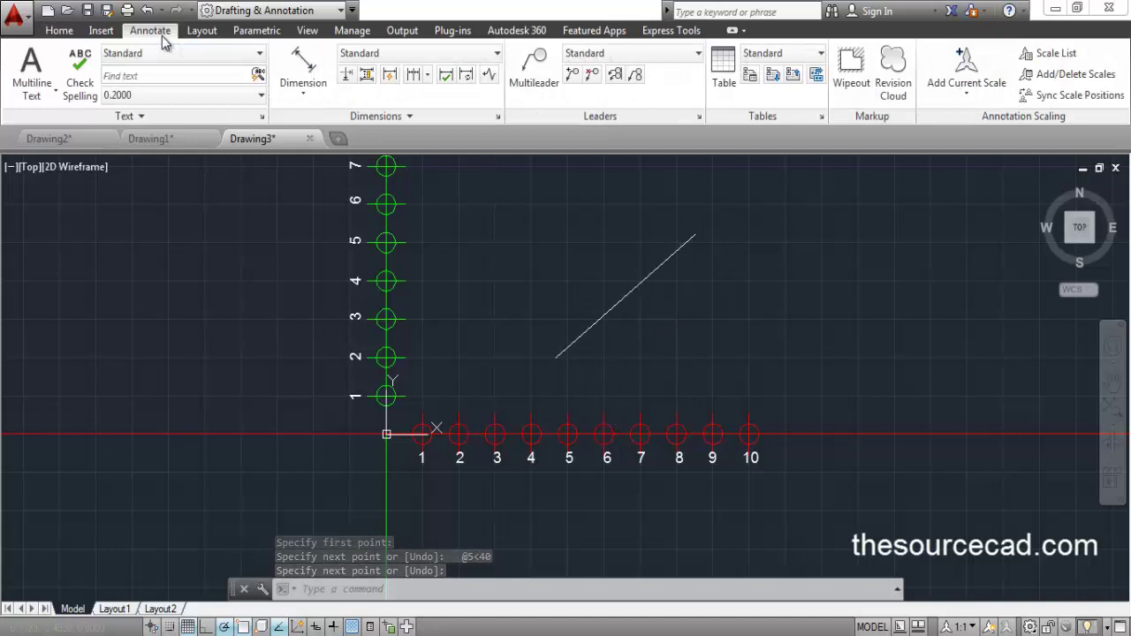
Step: Add an aligned dimension to the 40° line, confirming it reads 5.0000
{"action": "left_click", "coordinate": [303, 64]}
{"action": "left_click", "coordinate": [554, 361]}
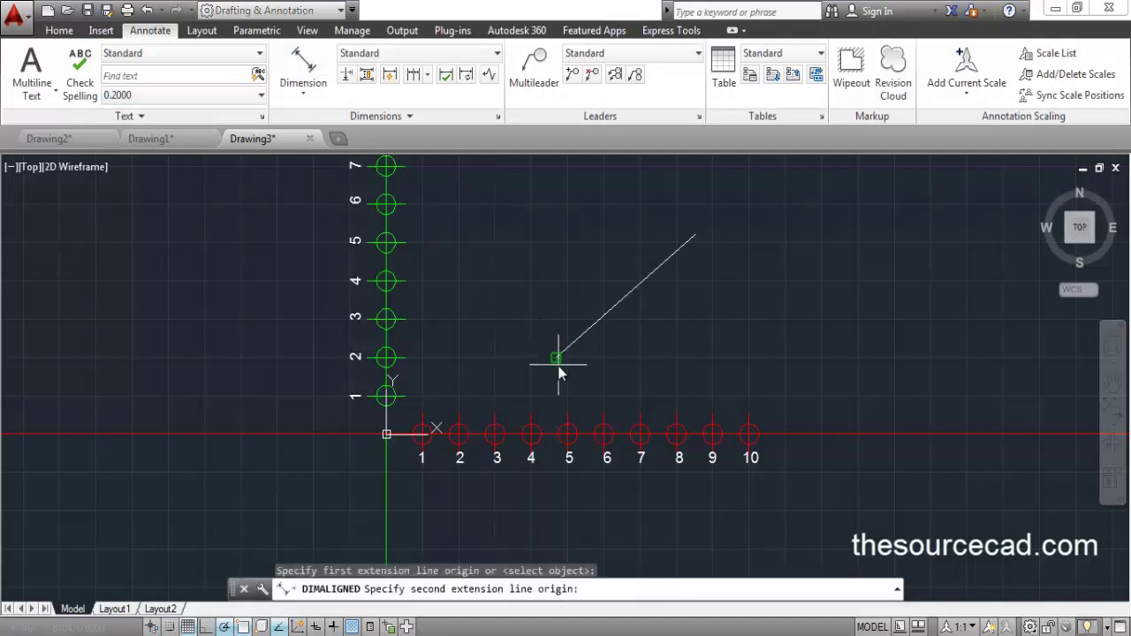
{"action": "left_click", "coordinate": [693, 236]}
{"action": "left_click", "coordinate": [640, 236]}
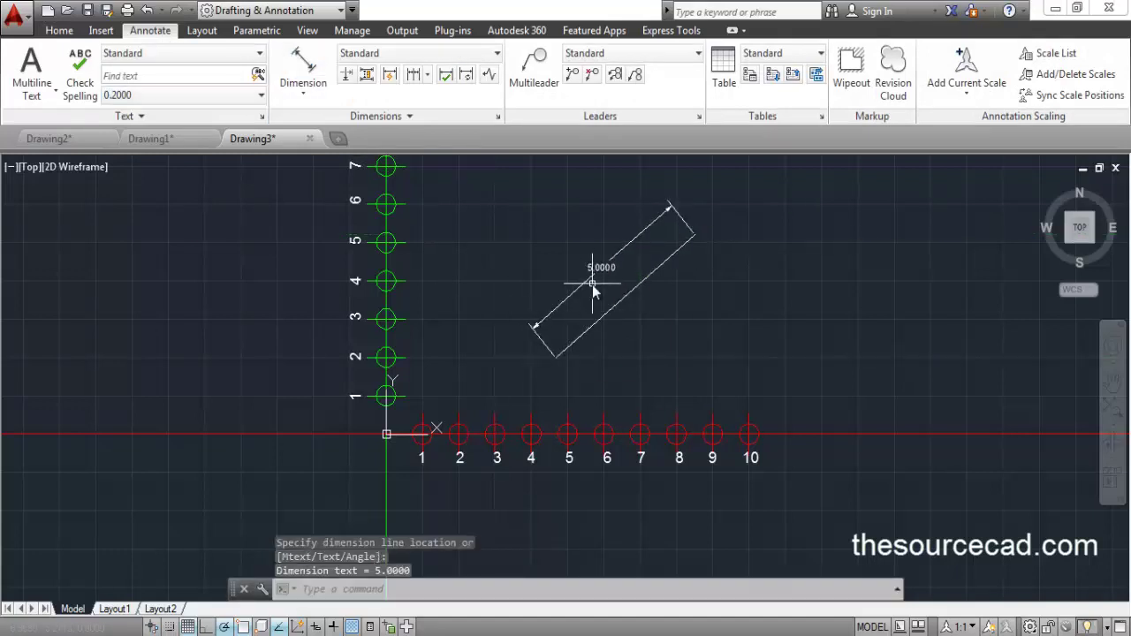
{"action": "scroll", "coordinate": [592, 284], "scroll_direction": "up", "scroll_amount": 3}
{"action": "scroll", "coordinate": [592, 284], "scroll_direction": "down", "scroll_amount": 3}
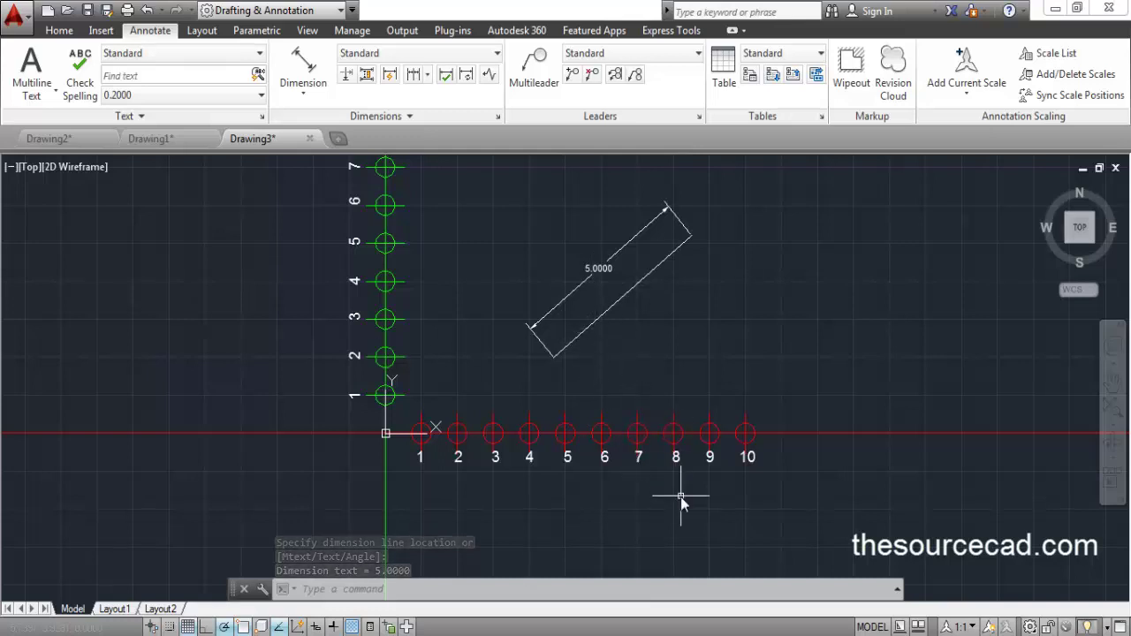
Step: Crossing-select the line and its dimension and erase them
{"action": "left_click", "coordinate": [705, 386]}
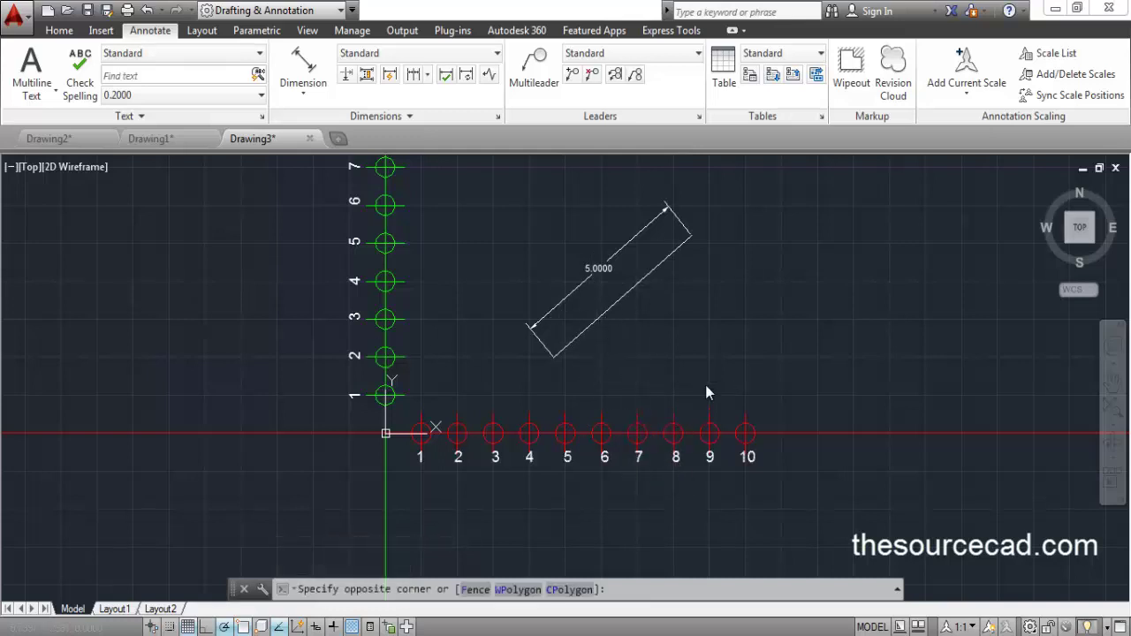
{"action": "left_click", "coordinate": [567, 255]}
{"action": "key", "text": "Delete"}
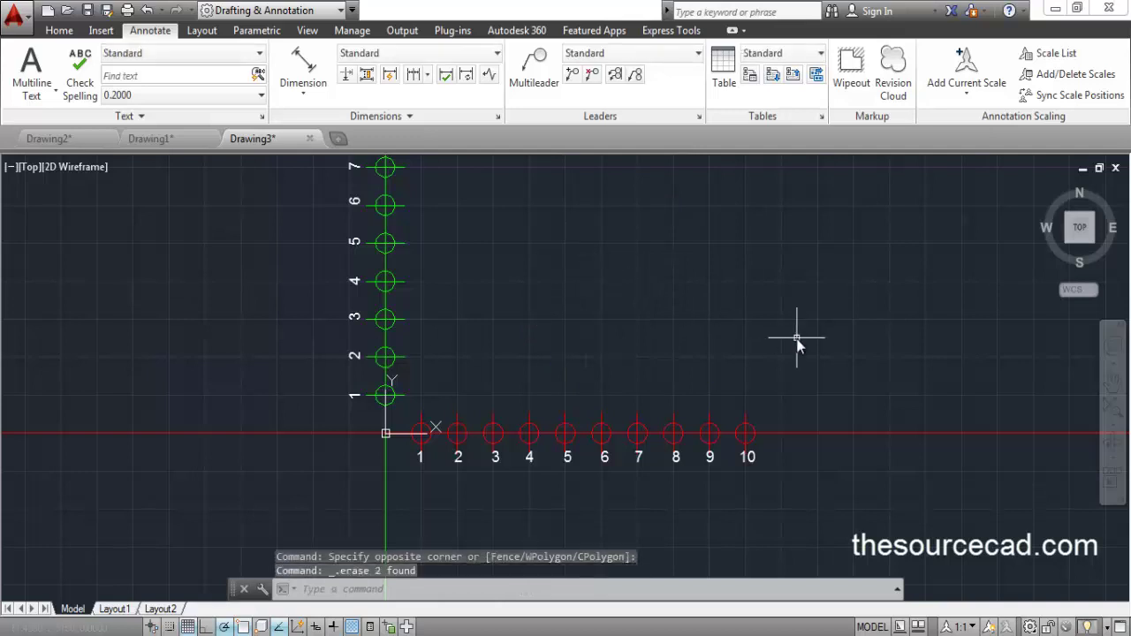